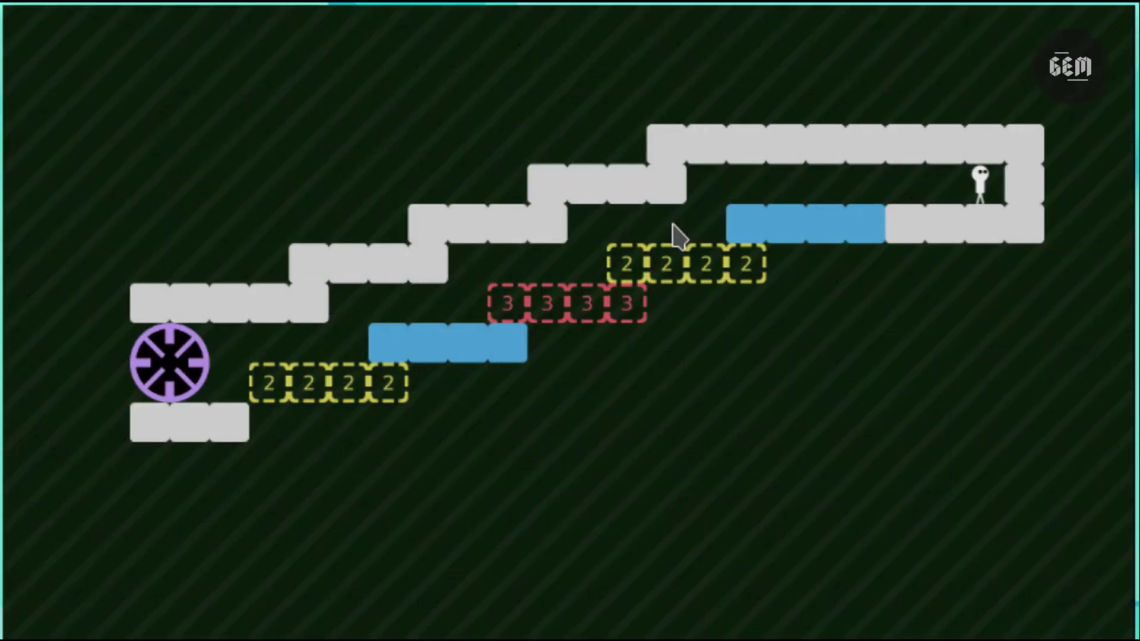
# Walk the player left across the level onto the red blocks, then switch away from the running game.
pyautogui.press('Left')
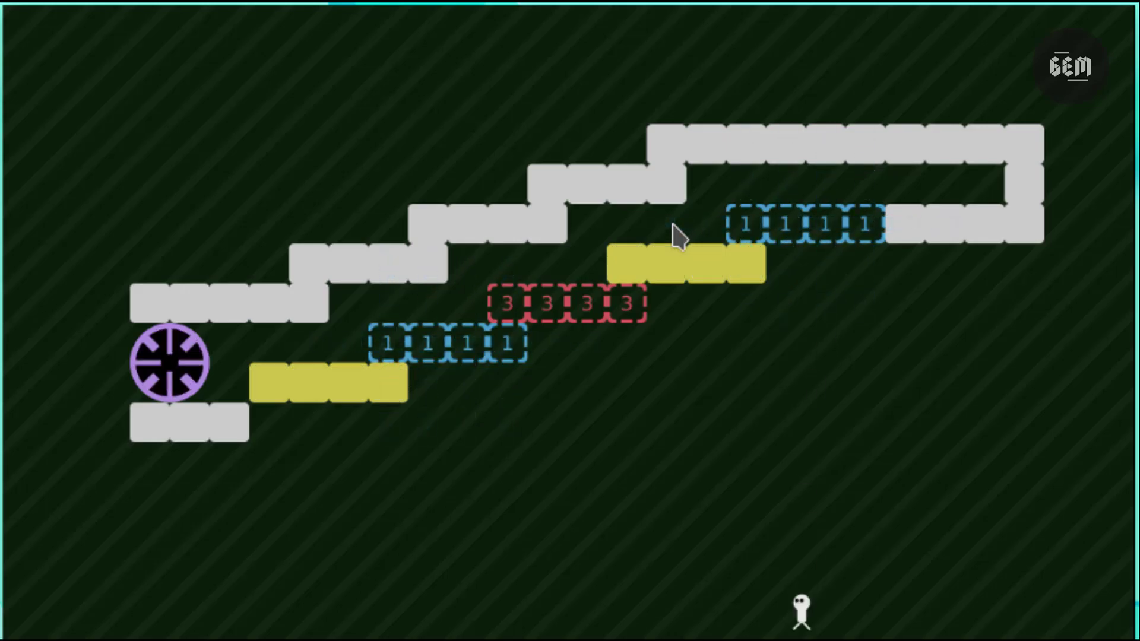
pyautogui.press('Left')
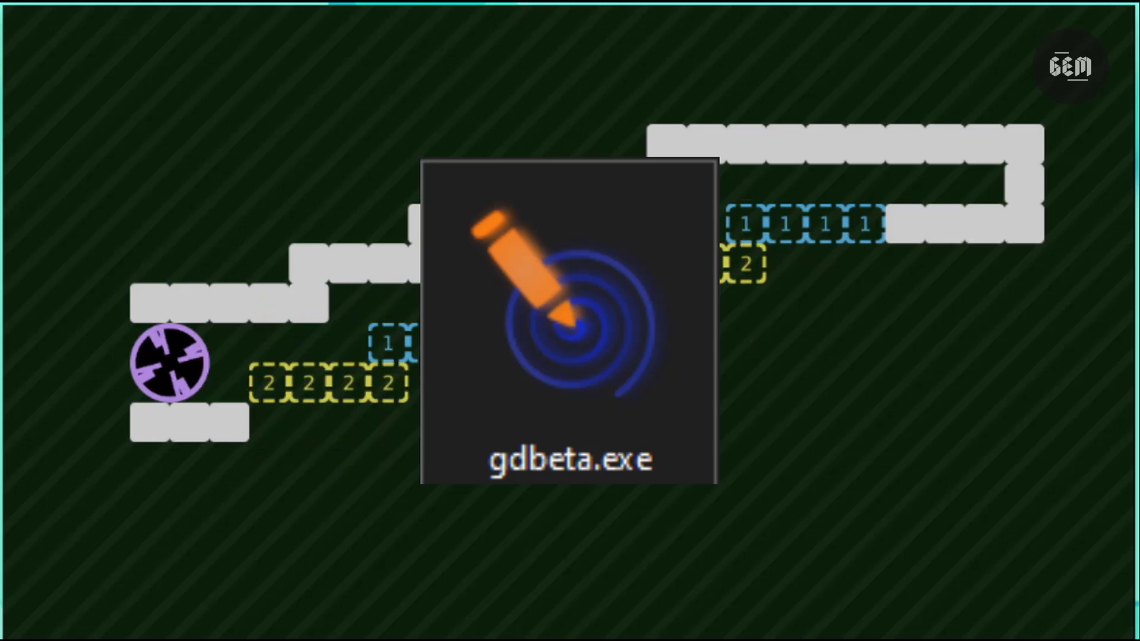
pyautogui.press('Left')
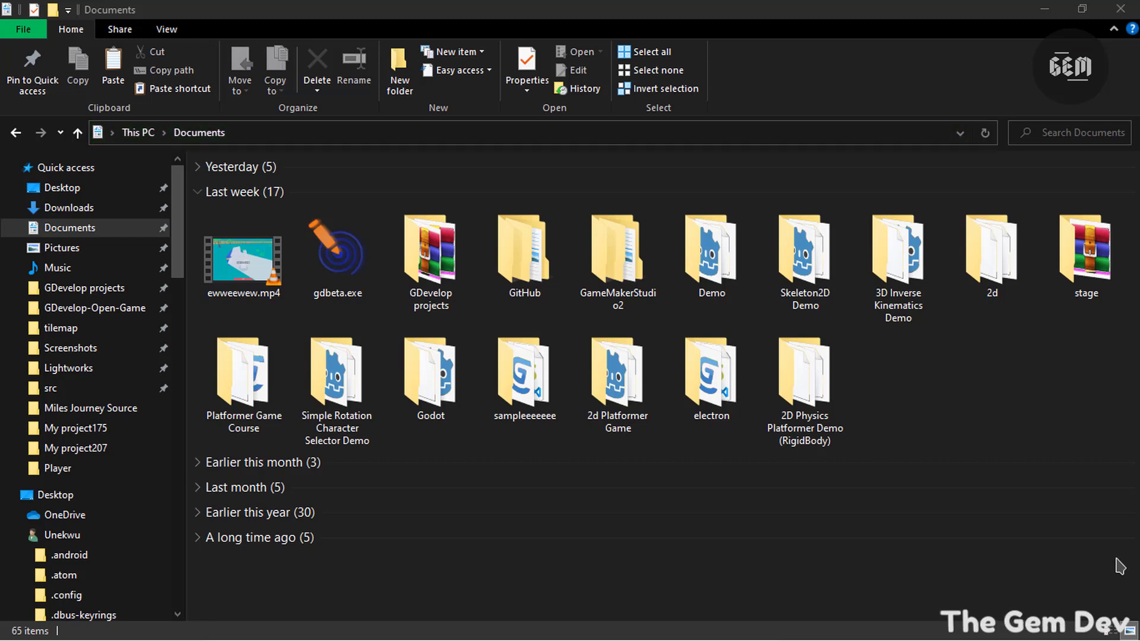
# Launch the gdbeta.exe installer, allow it to run, and accept the licence agreement.
pyautogui.doubleClick(337, 255)
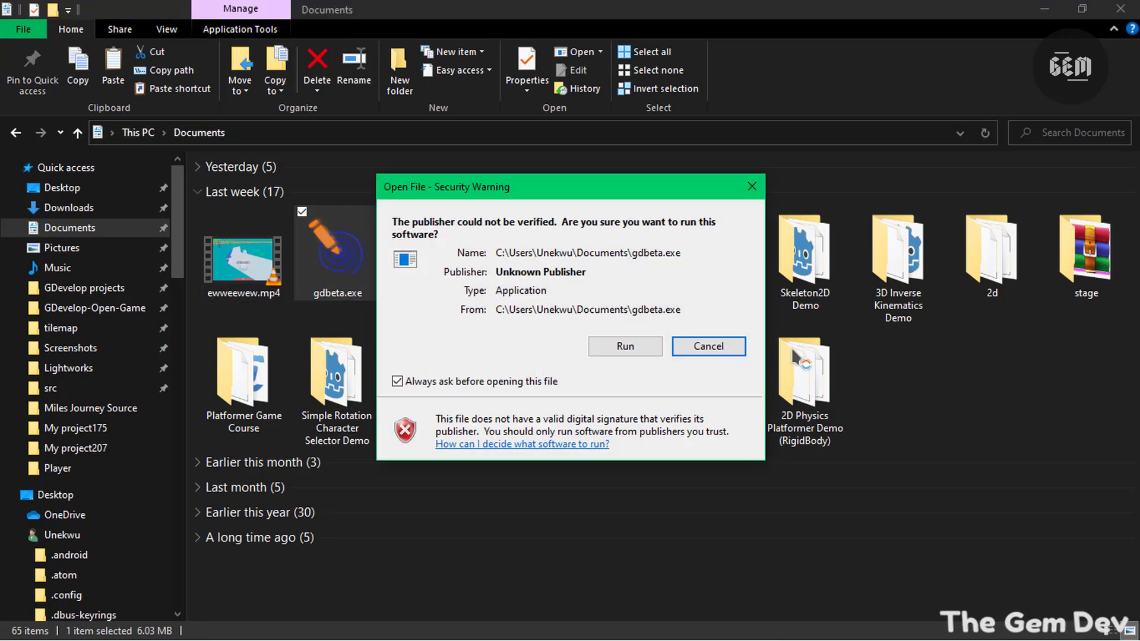
pyautogui.click(623, 347)
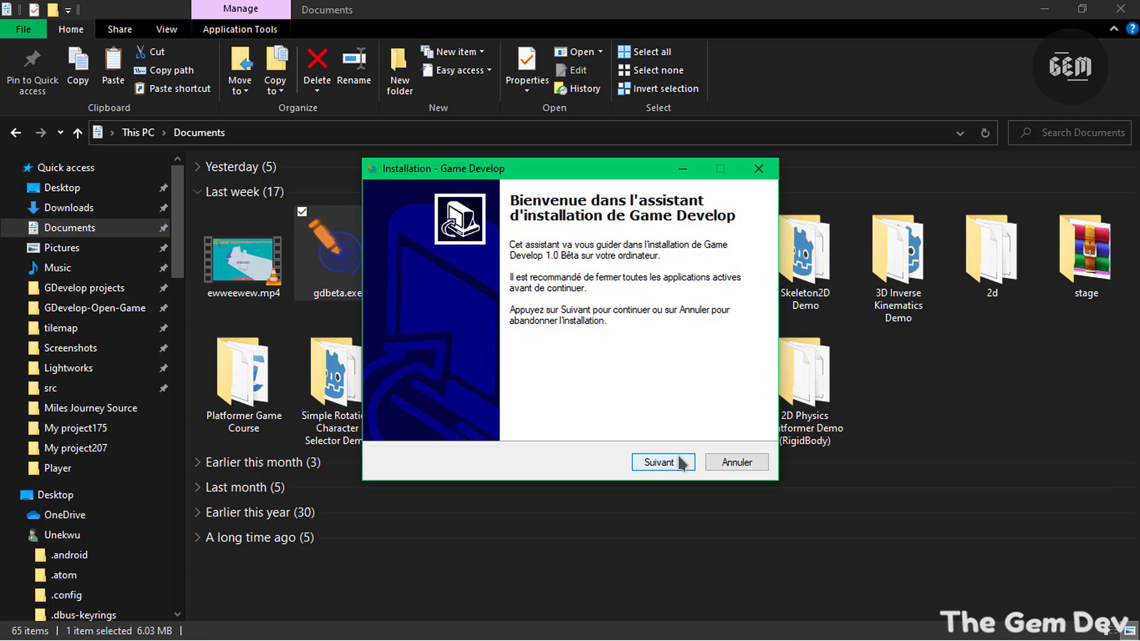
pyautogui.click(659, 462)
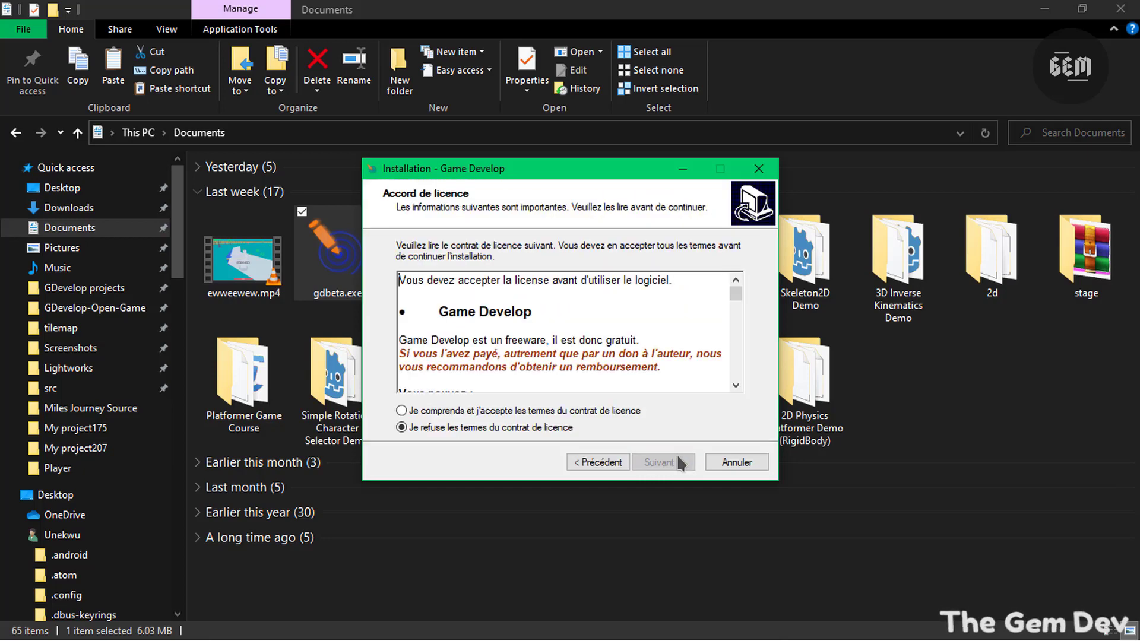
pyautogui.click(554, 415)
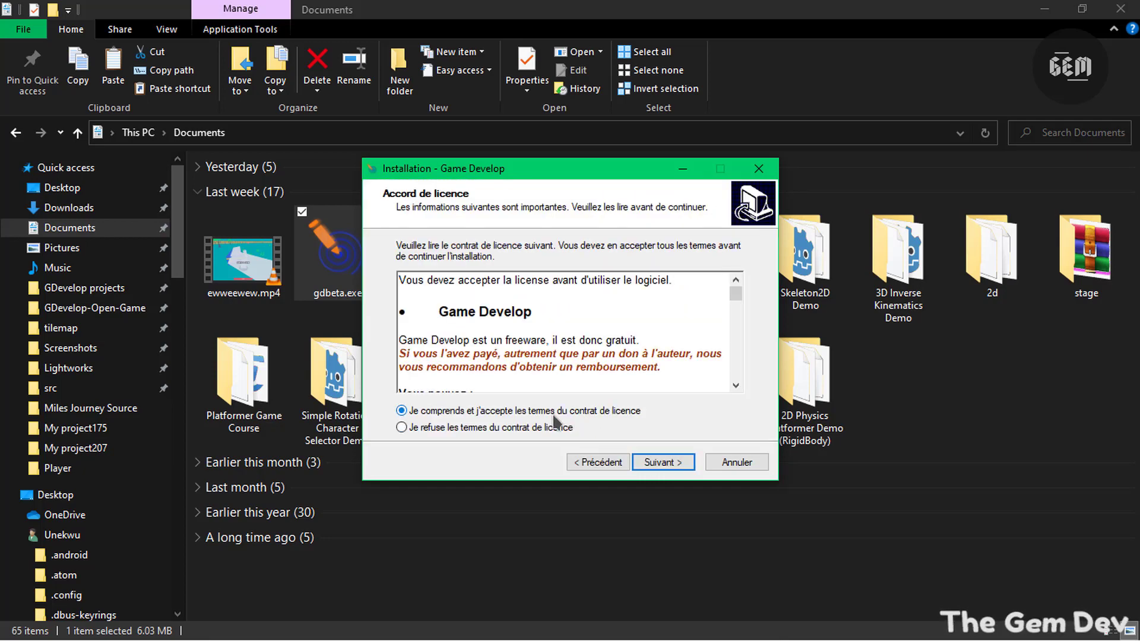
pyautogui.click(660, 462)
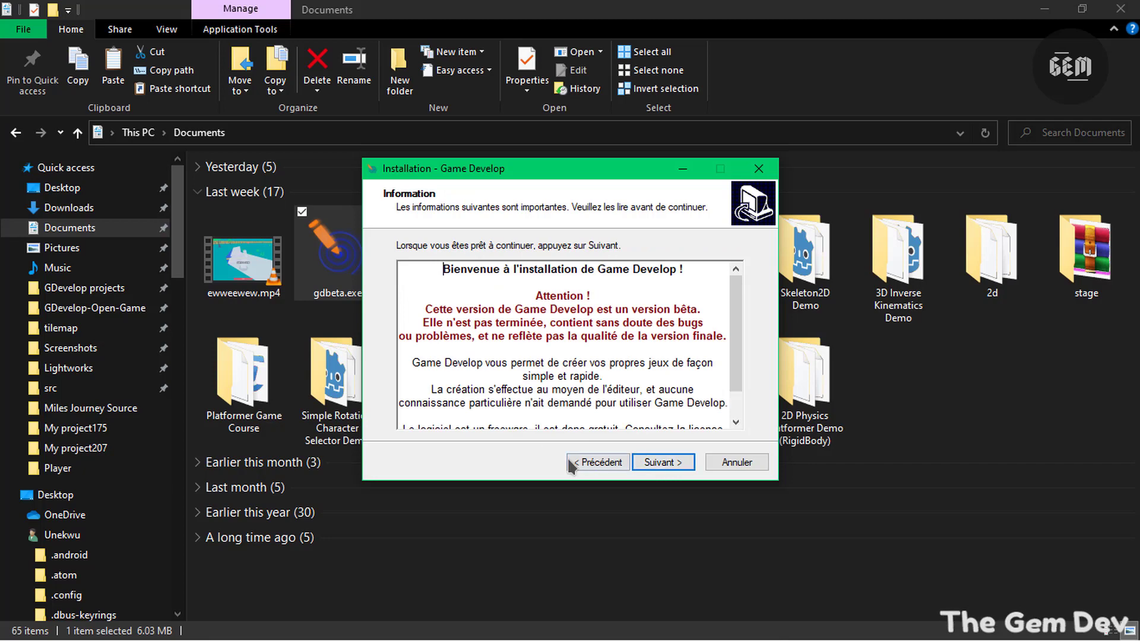
# Keep the default destination folder, Start Menu folder and desktop icon, and start installing.
pyautogui.click(571, 465)
pyautogui.click(660, 463)
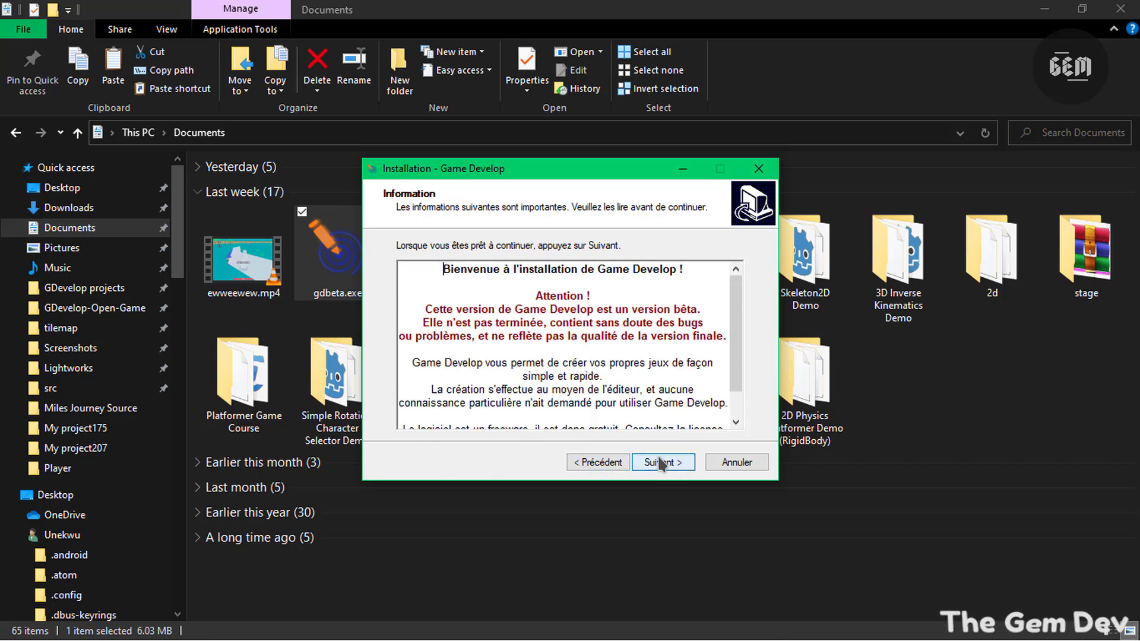
pyautogui.click(659, 462)
pyautogui.click(659, 463)
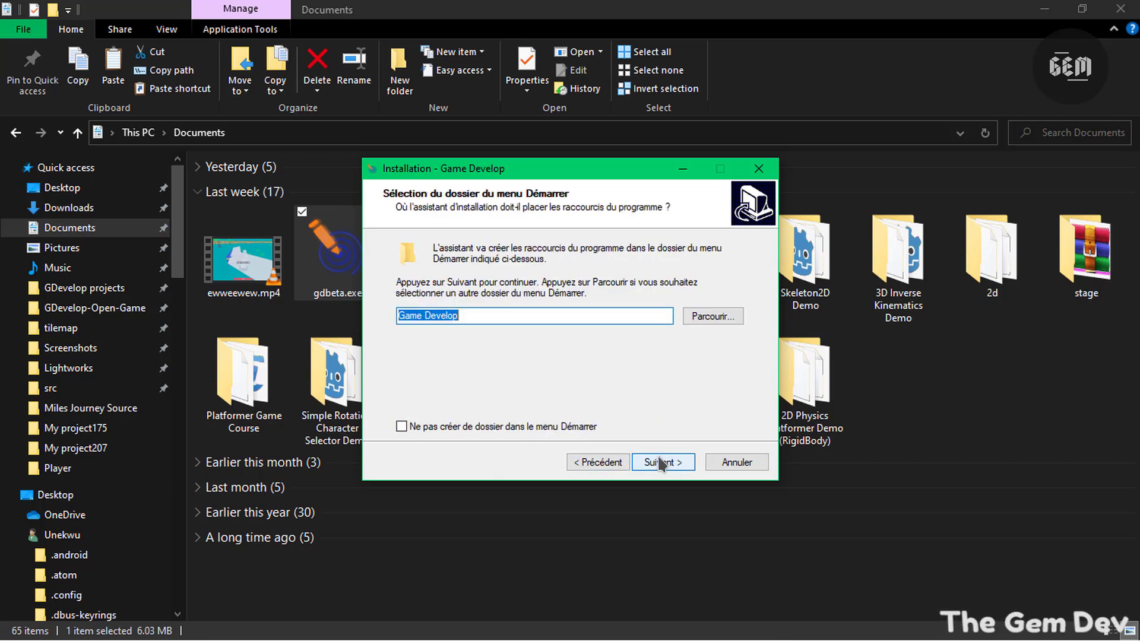
pyautogui.click(661, 463)
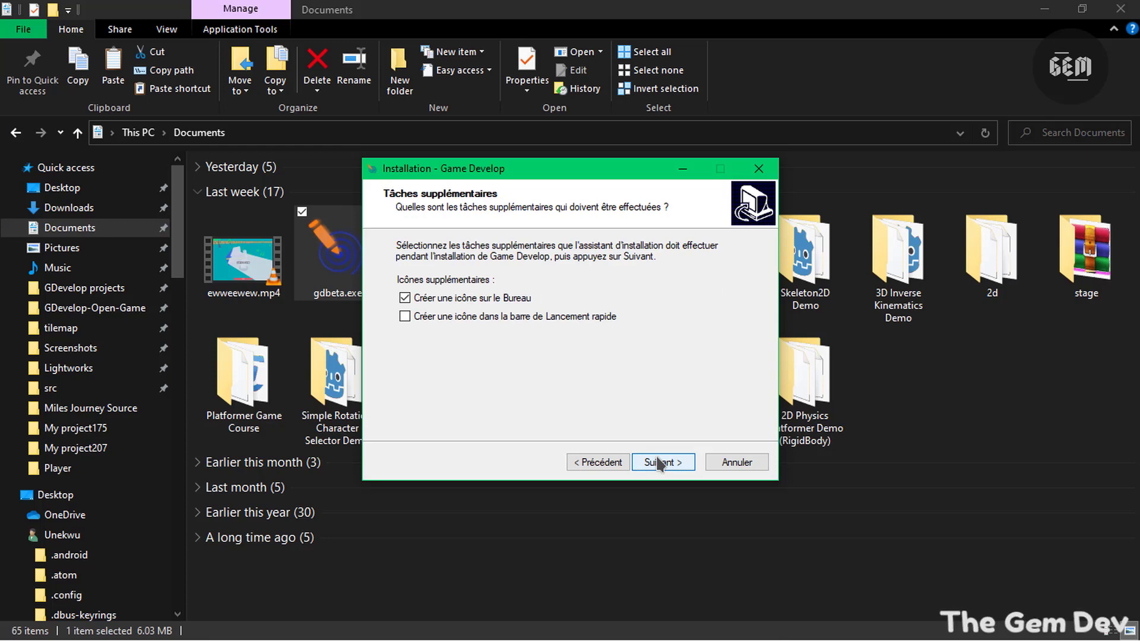
pyautogui.click(660, 462)
pyautogui.click(658, 463)
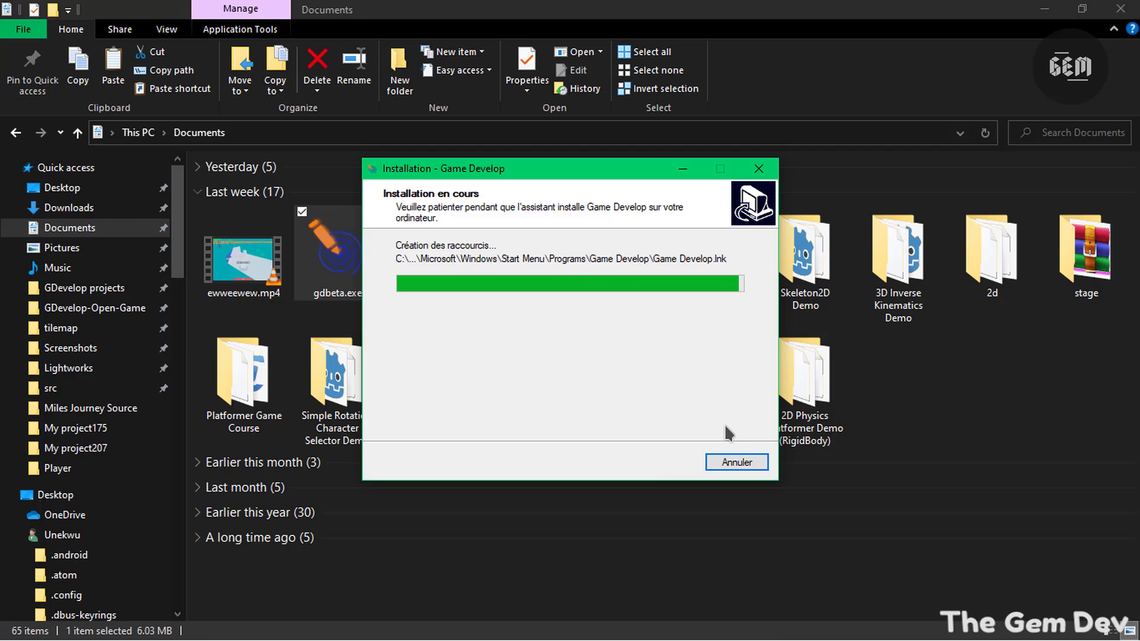
# Finish the installer, dismiss the beta warning, and maximize the Game Develop editor window.
pyautogui.click(694, 458)
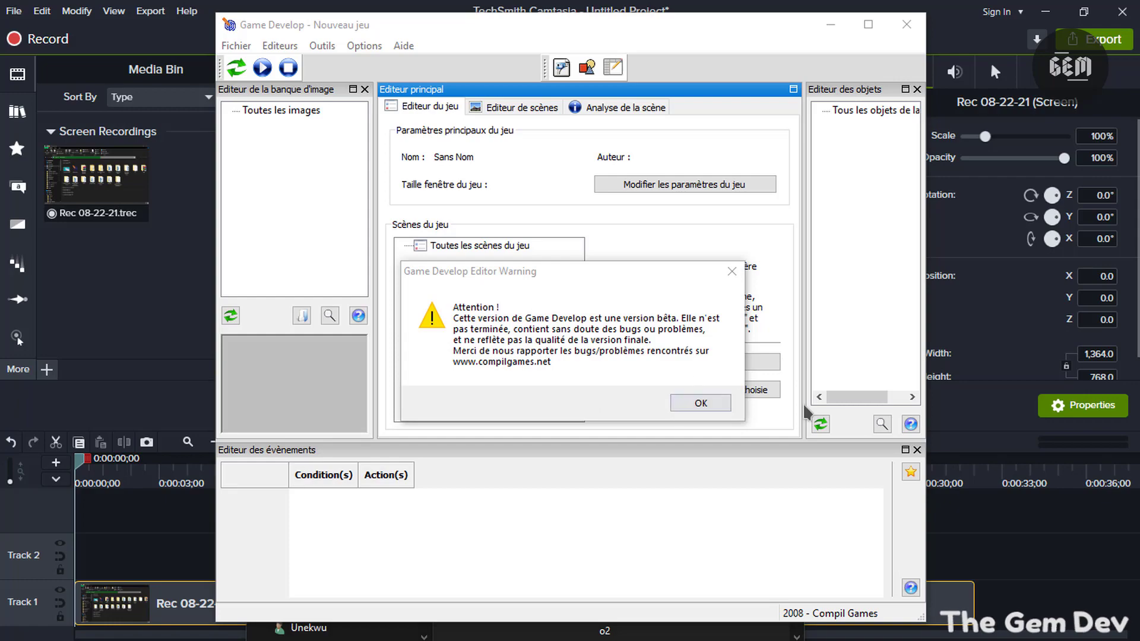
pyautogui.click(701, 404)
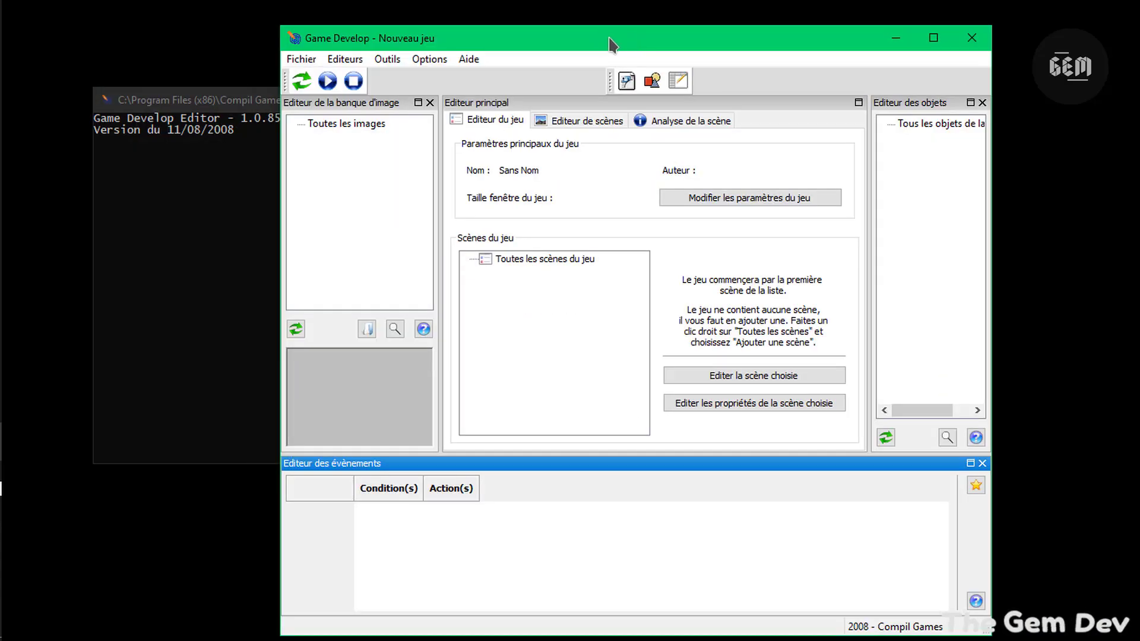
pyautogui.moveTo(612, 43); pyautogui.dragTo(912, 46)
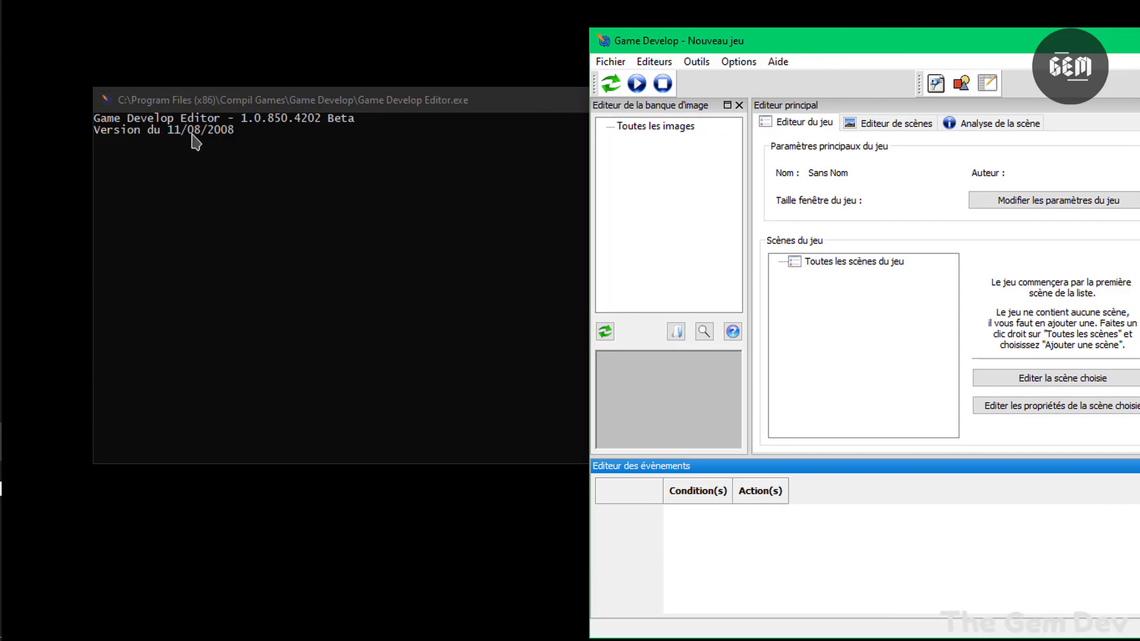
pyautogui.moveTo(753, 43); pyautogui.dragTo(359, 25)
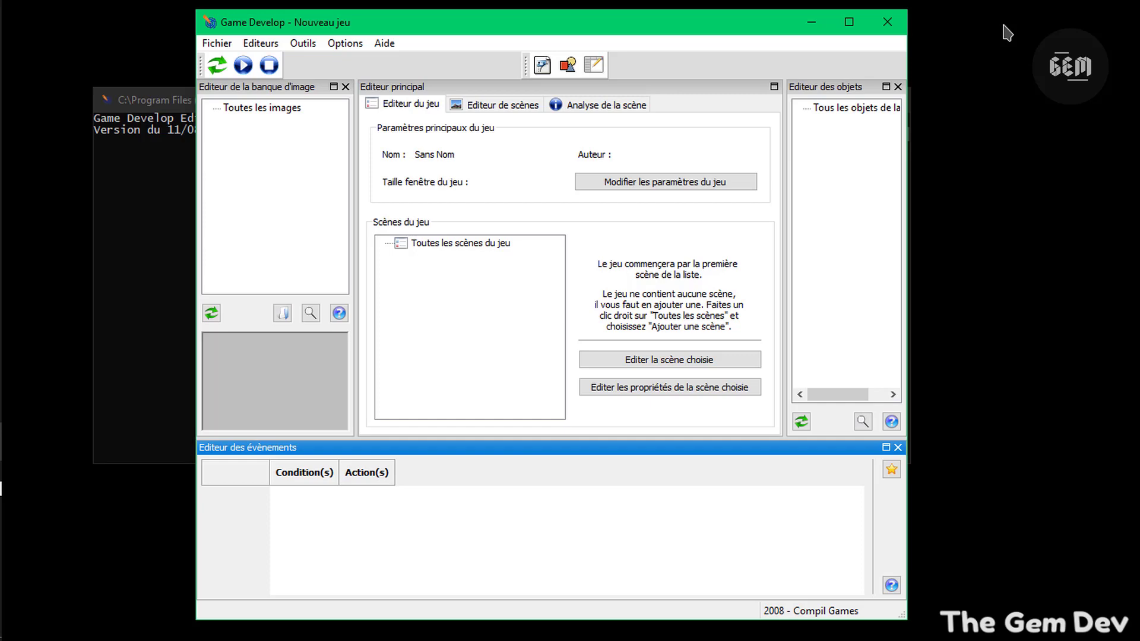
pyautogui.click(849, 22)
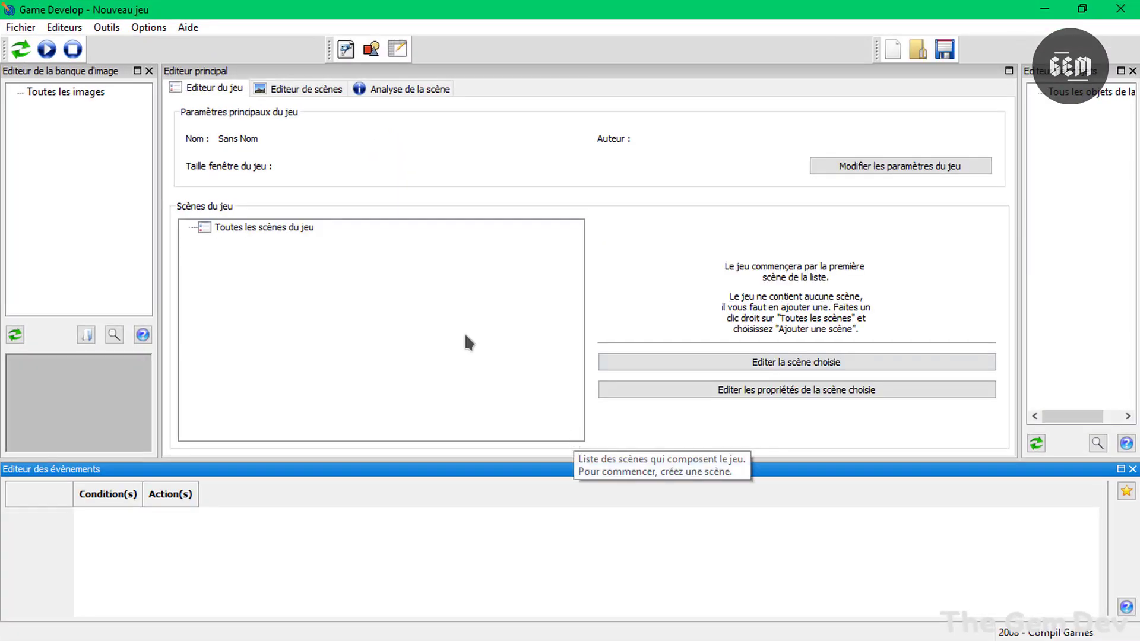
# Set the game name to 'Platformer' with the author's name, and apply the window size to scenes.
pyautogui.click(946, 169)
pyautogui.write('Gab')
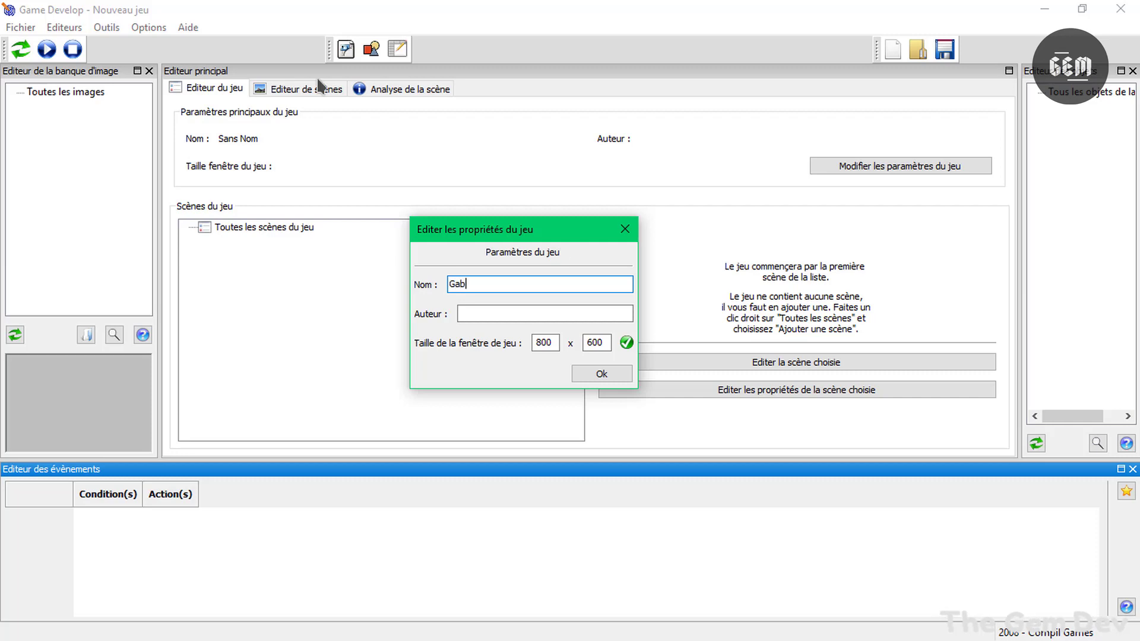
pyautogui.write('riel')
pyautogui.doubleClick(480, 285)
pyautogui.write('Platformer')
pyautogui.click(486, 314)
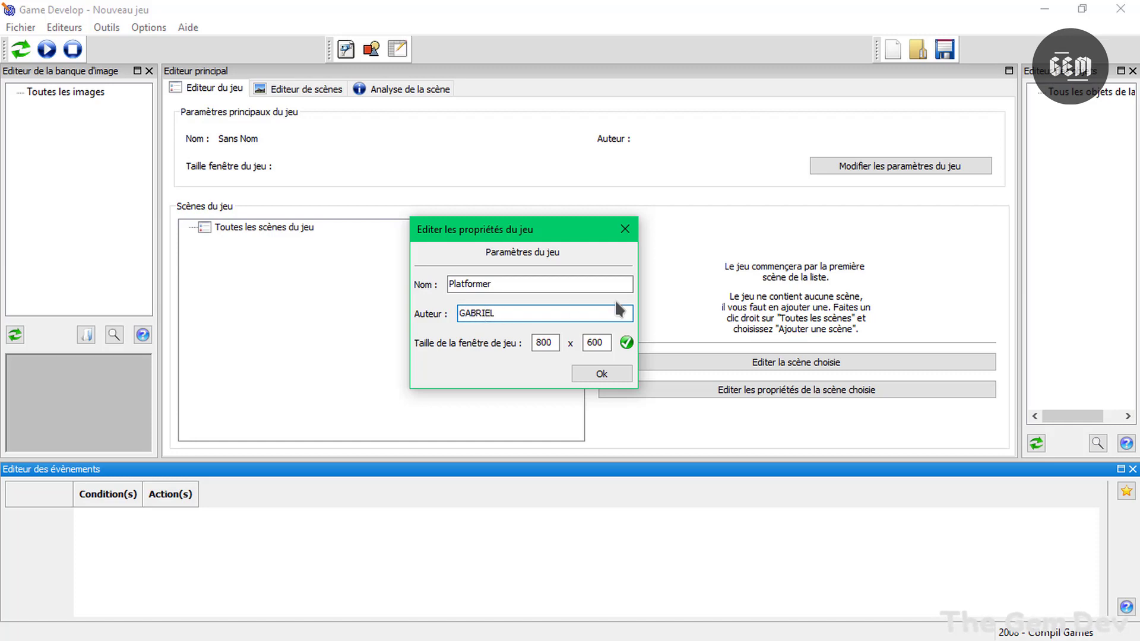
pyautogui.click(586, 367)
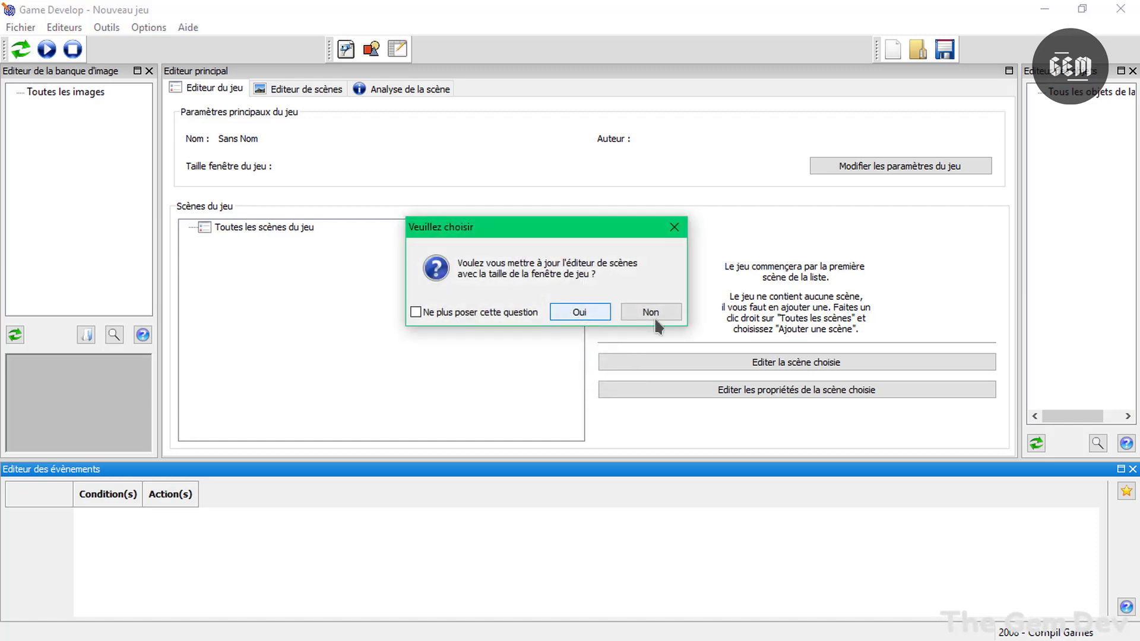
pyautogui.click(589, 313)
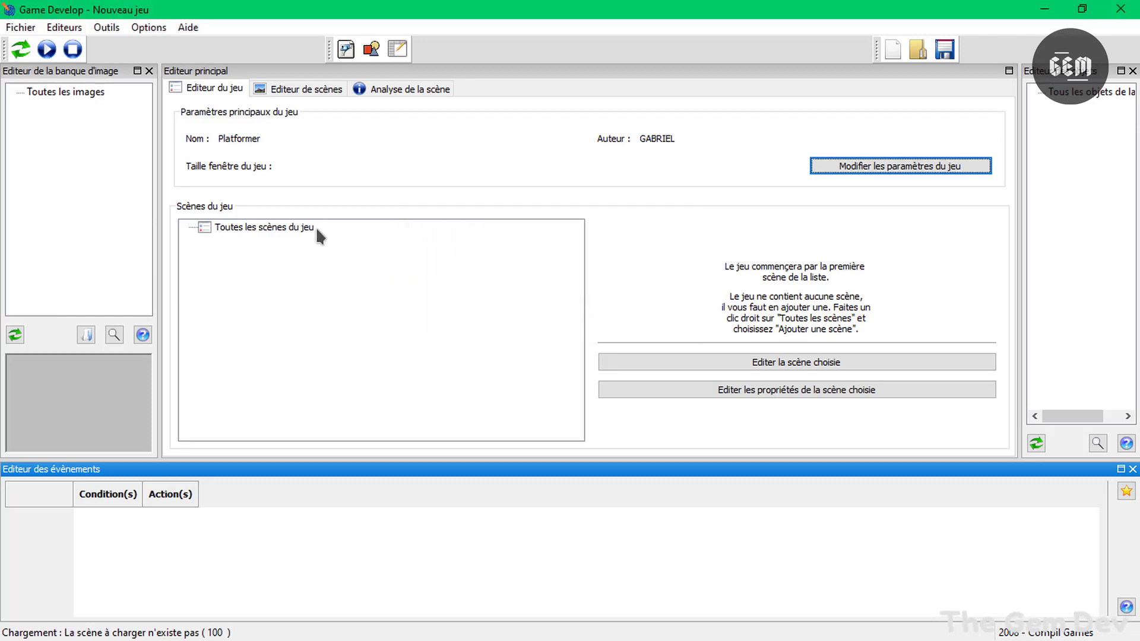
# Add Nouvelle scène 1 under 'Toutes les scènes du jeu' and load it in the Editeur de scènes.
pyautogui.click(291, 229)
pyautogui.rightClick(291, 229)
pyautogui.click(369, 298)
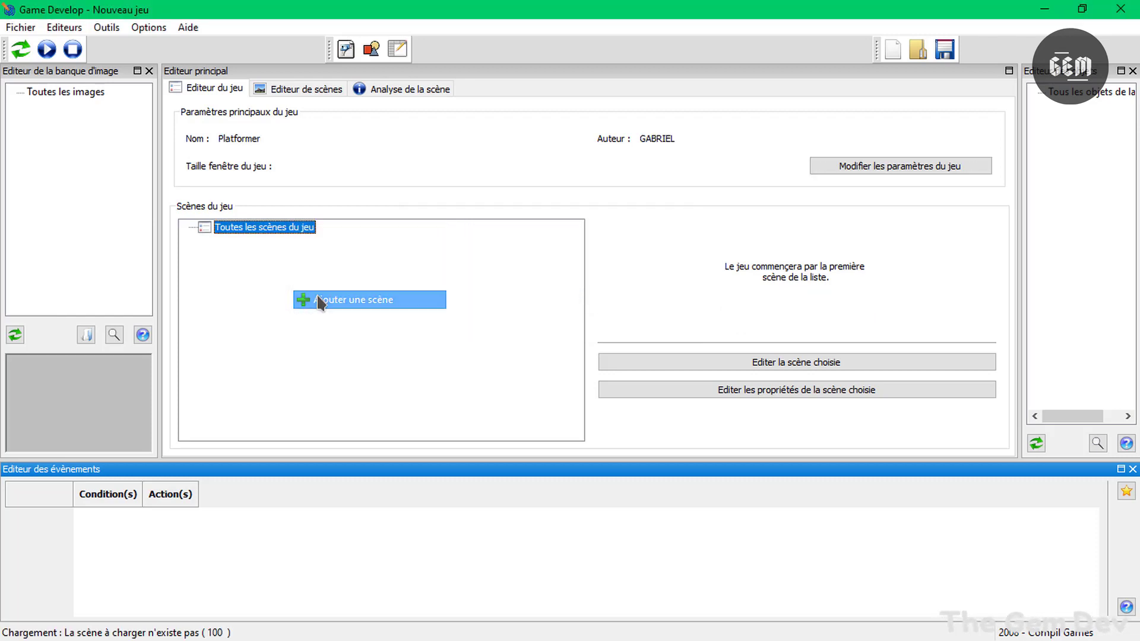
pyautogui.click(845, 364)
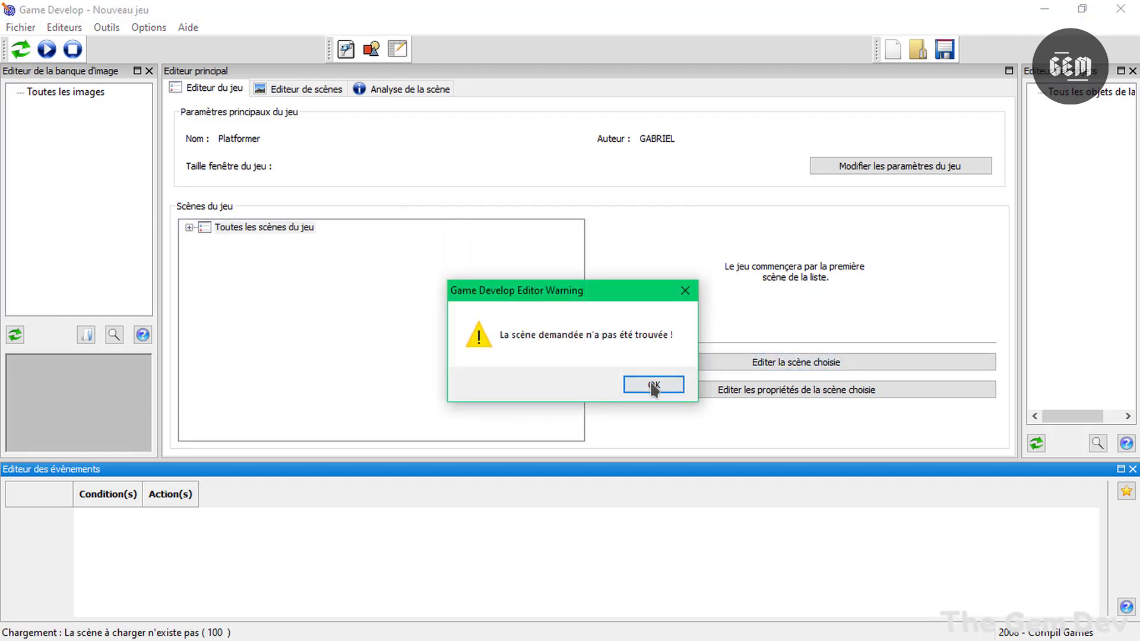
pyautogui.click(654, 385)
pyautogui.click(188, 228)
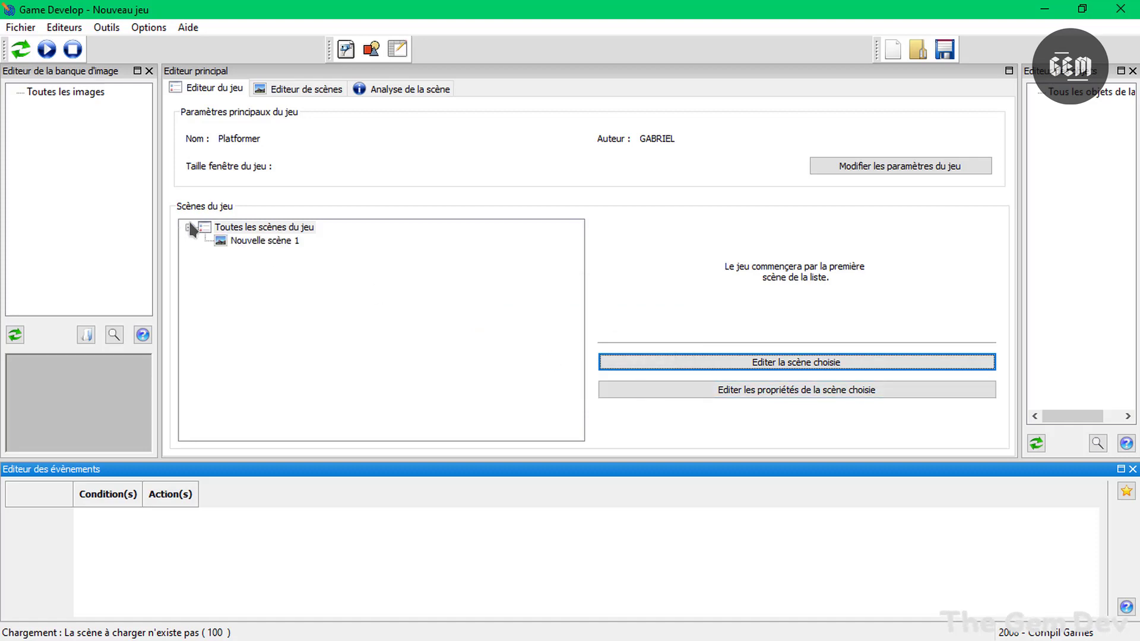
pyautogui.click(224, 241)
pyautogui.click(800, 362)
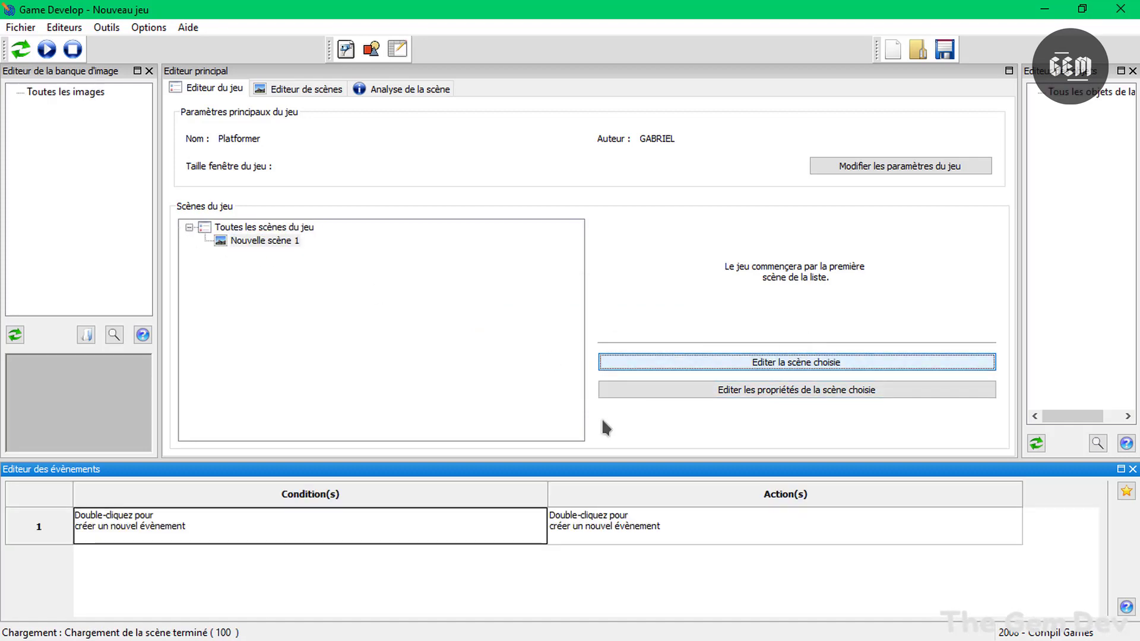
pyautogui.click(278, 91)
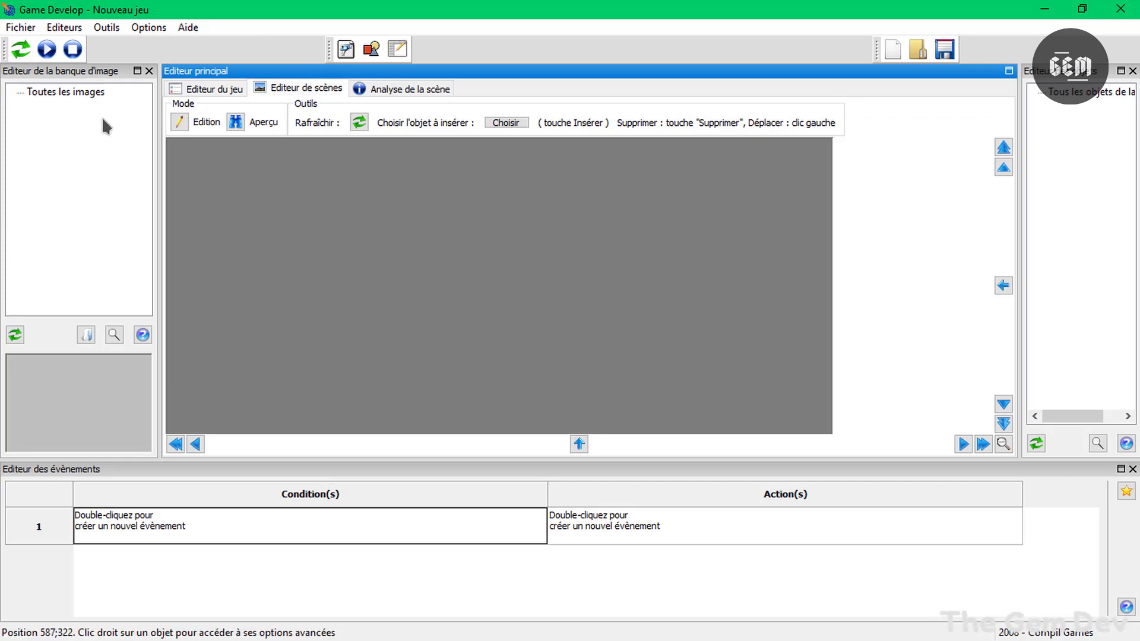
# Import p1_stand.png via Ajouter une image and select it in the expanded image list.
pyautogui.click(80, 95)
pyautogui.rightClick(80, 98)
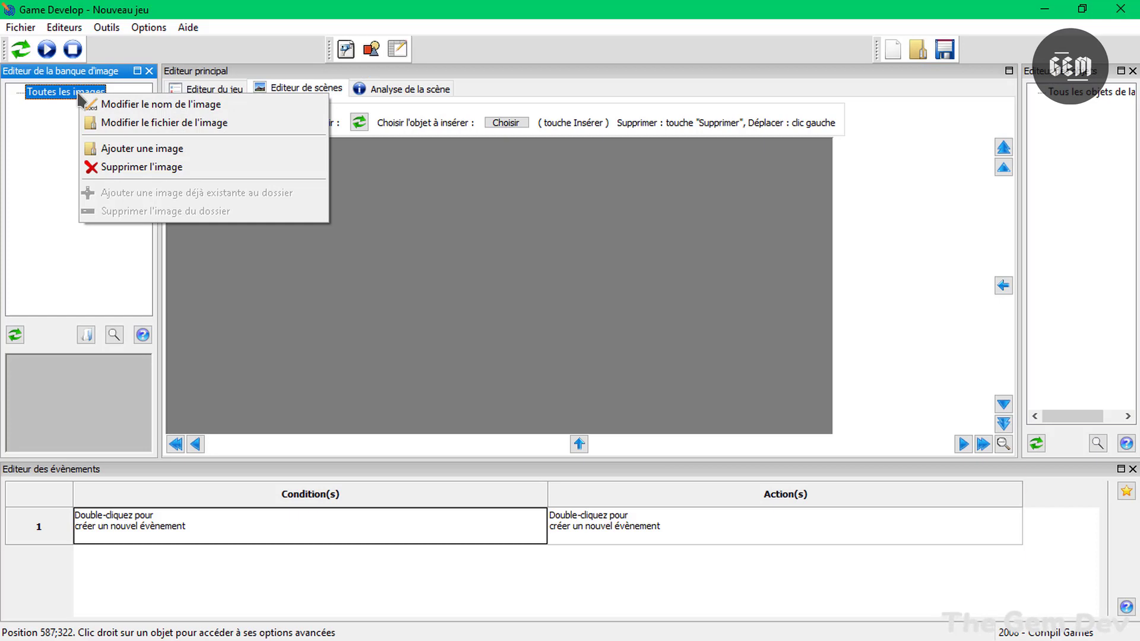
pyautogui.click(118, 146)
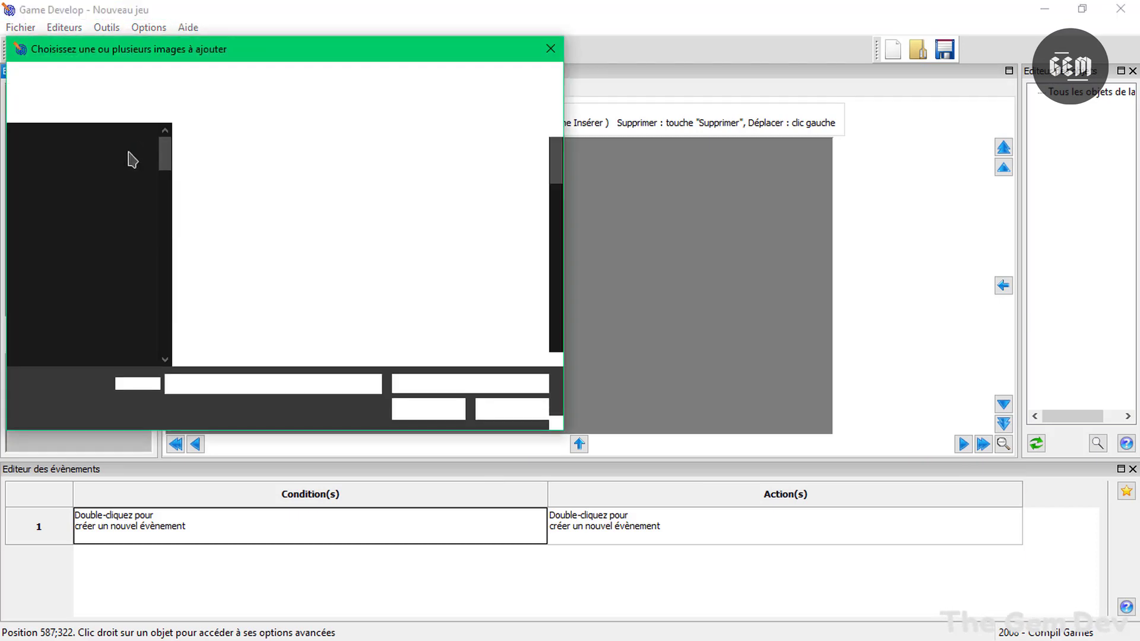
pyautogui.moveTo(553, 146); pyautogui.dragTo(553, 238)
pyautogui.scroll(1, 552, 238)
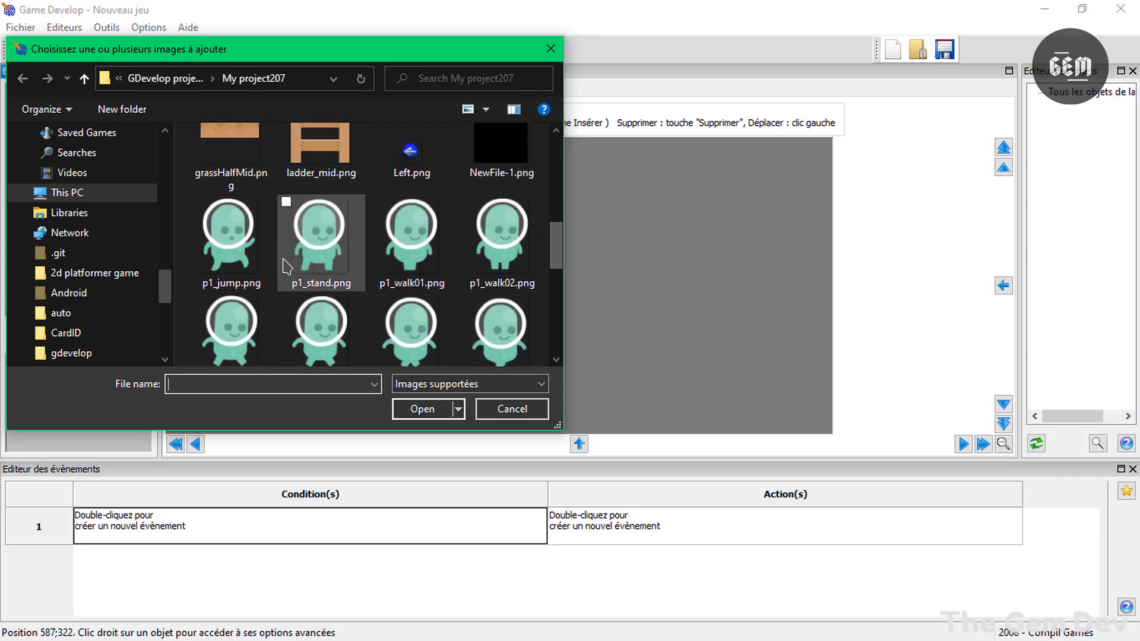
pyautogui.doubleClick(328, 247)
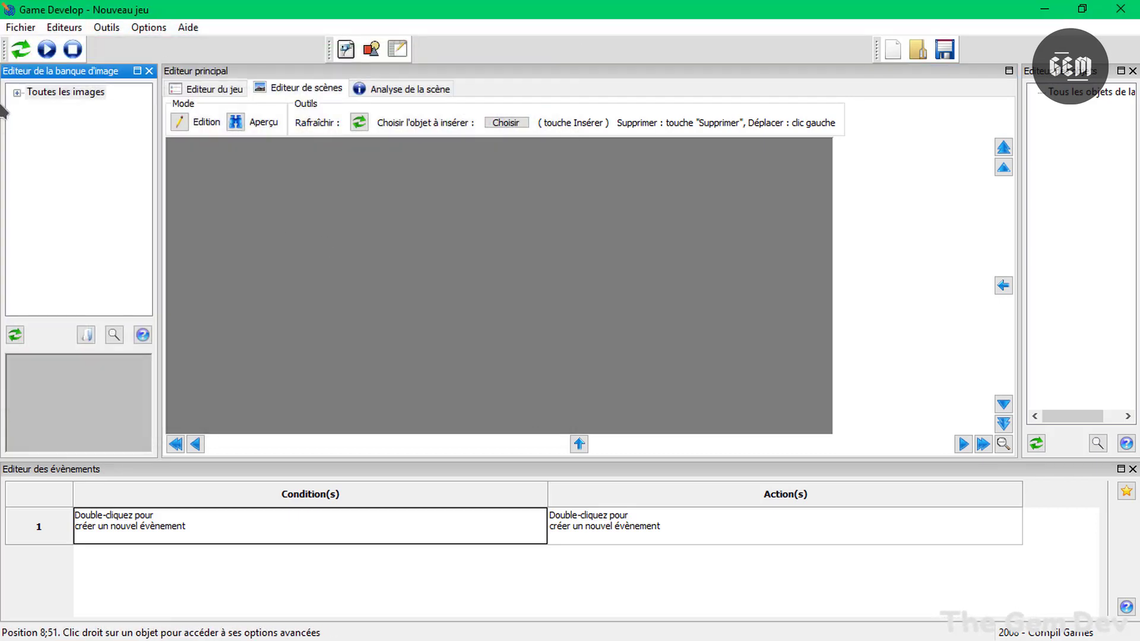
pyautogui.click(17, 93)
pyautogui.click(45, 109)
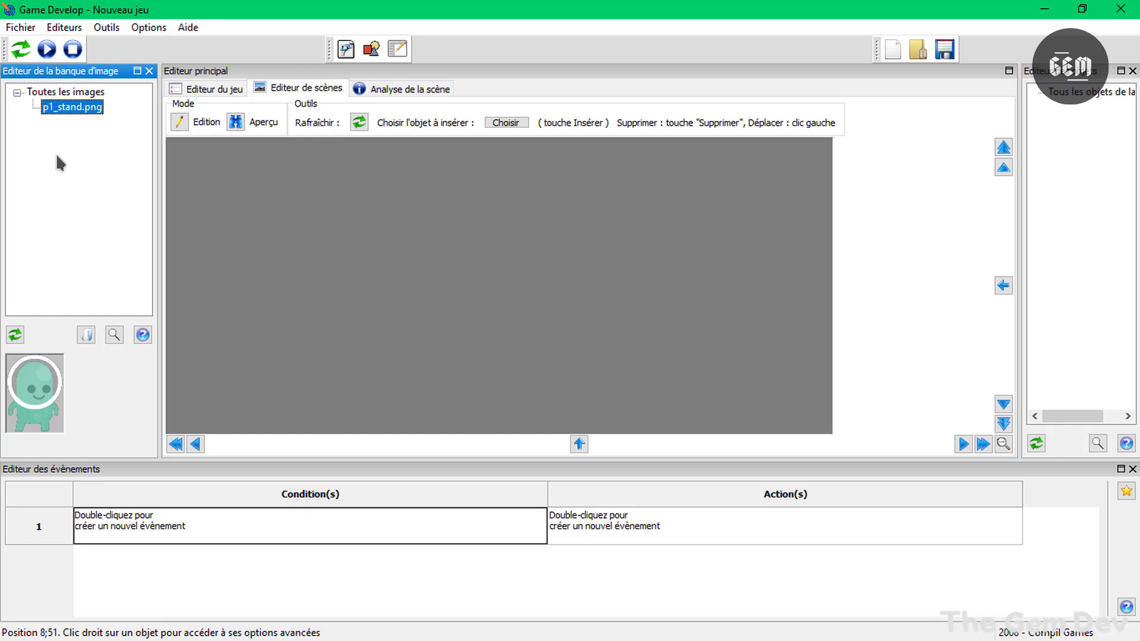
# Add a new object, Nouvel objet, to the scene and open its properties.
pyautogui.rightClick(1075, 92)
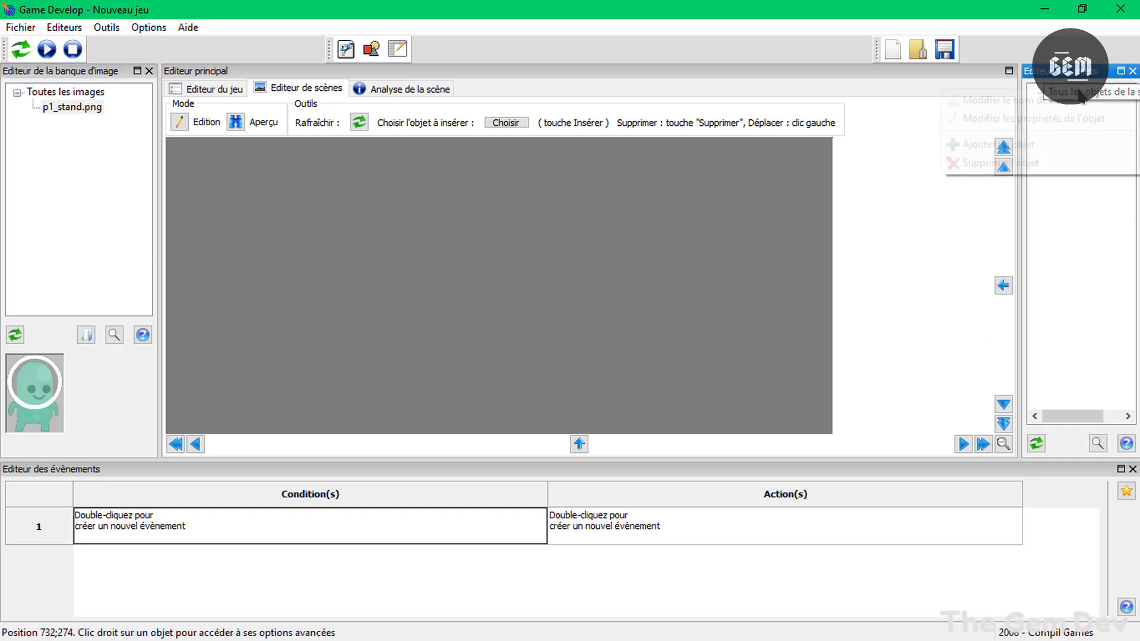
pyautogui.click(1069, 145)
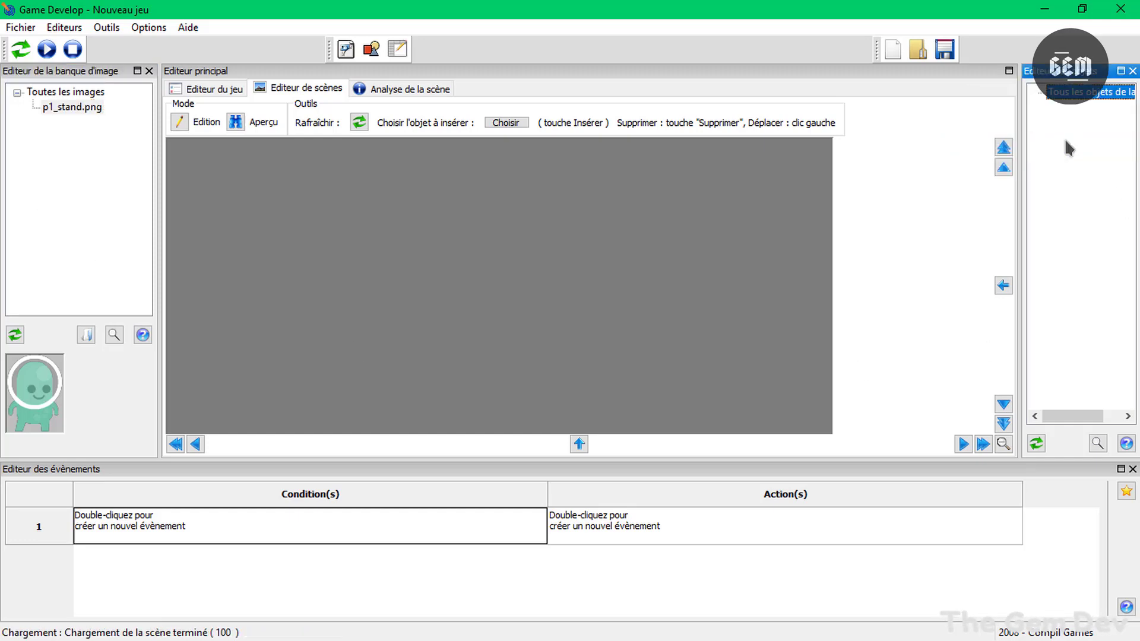
pyautogui.rightClick(1069, 95)
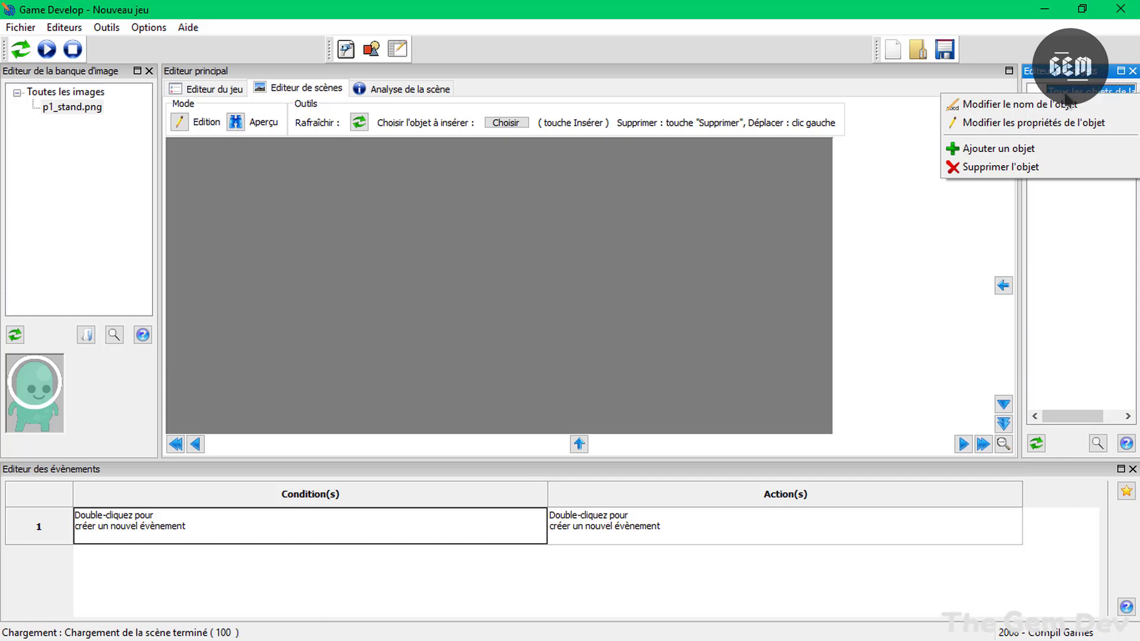
pyautogui.click(1042, 149)
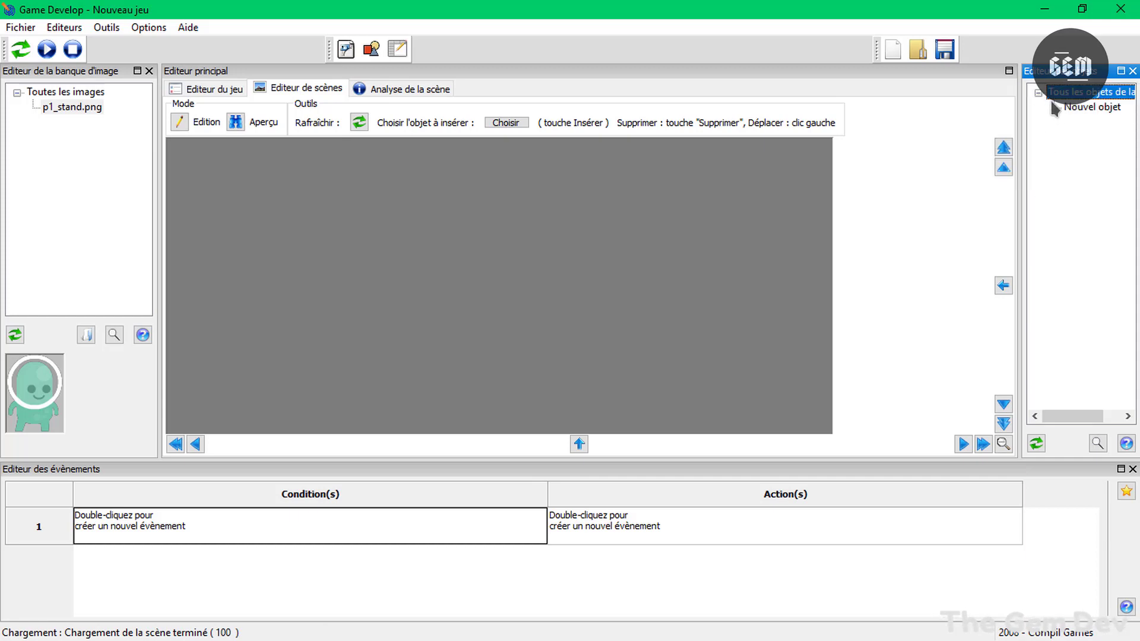
pyautogui.click(1078, 109)
pyautogui.rightClick(1078, 111)
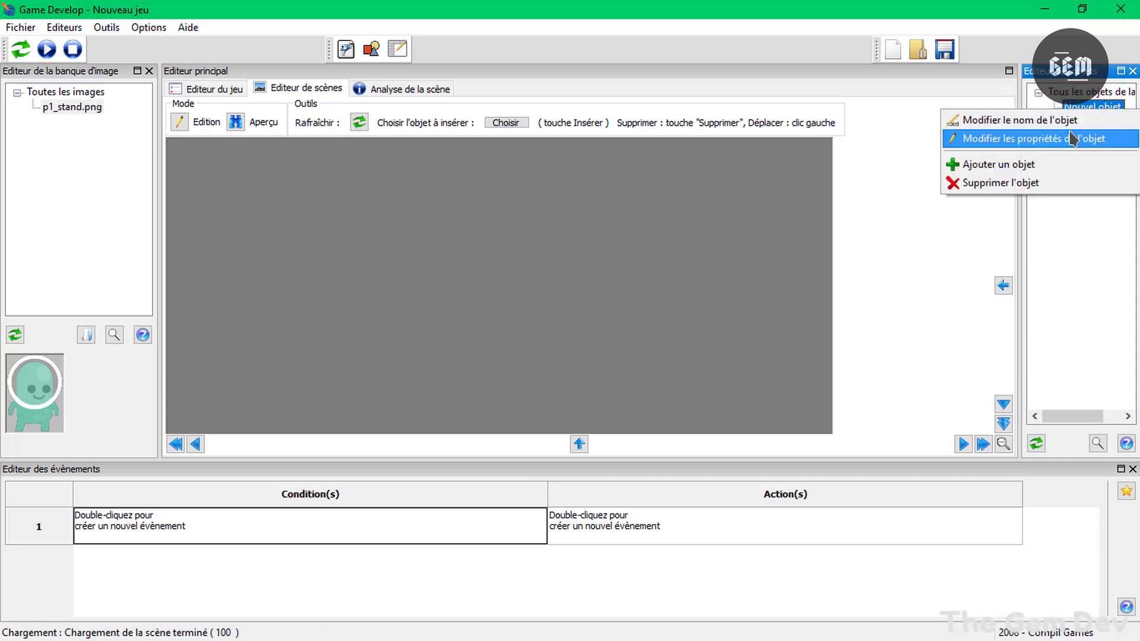
pyautogui.click(1067, 140)
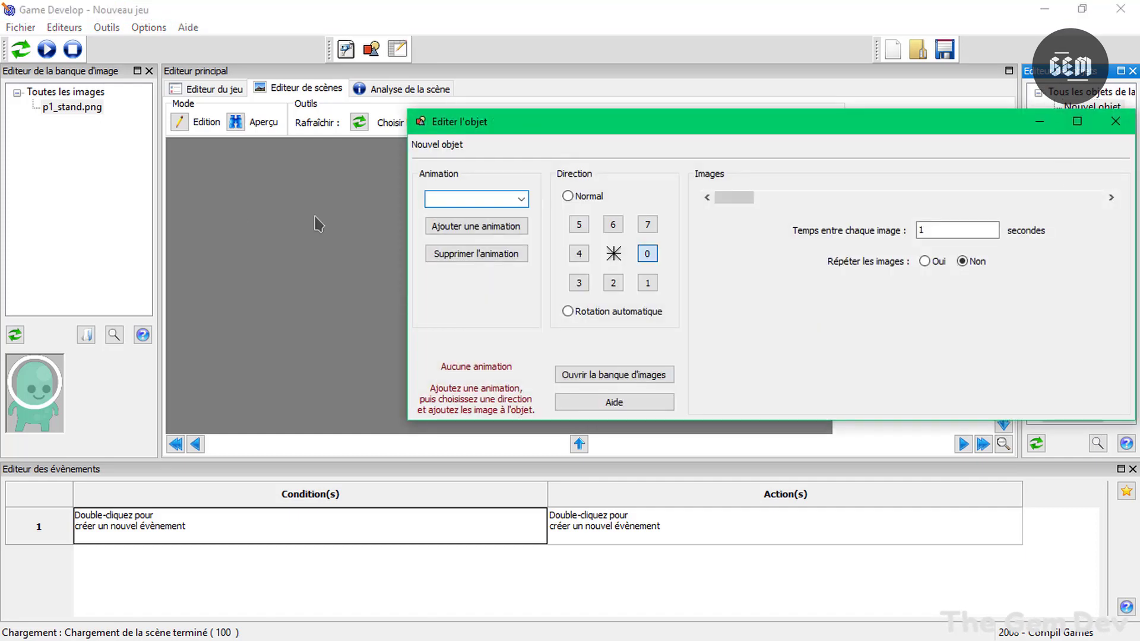
# Add an animation to Nouvel objet and select animation 0 for editing.
pyautogui.click(512, 201)
pyautogui.click(520, 199)
pyautogui.click(509, 226)
pyautogui.click(521, 197)
pyautogui.click(521, 198)
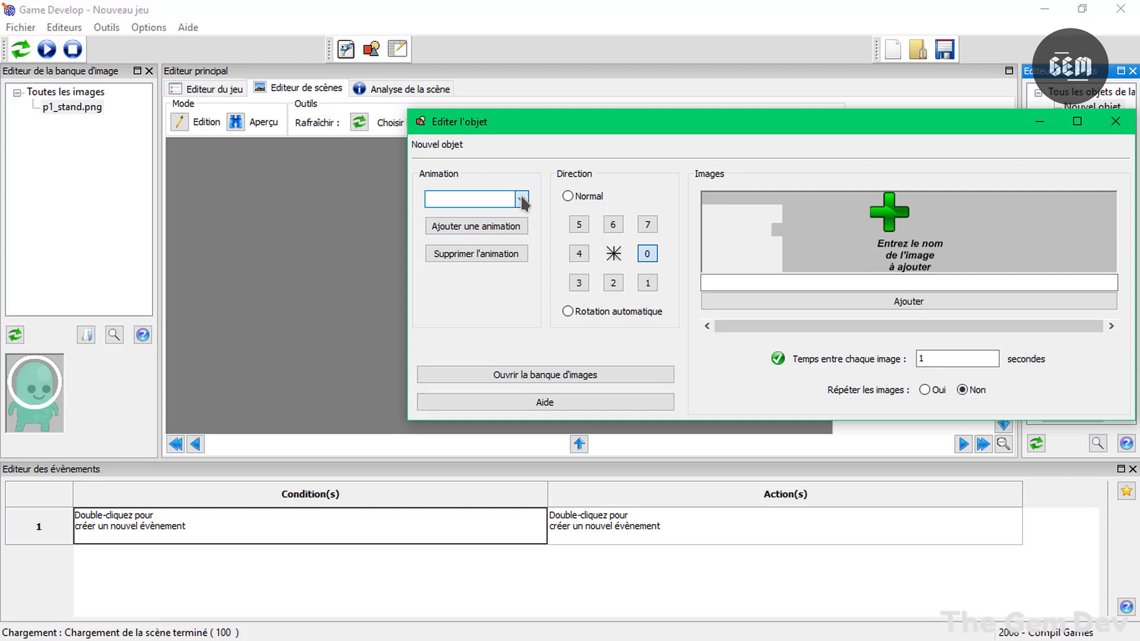
pyautogui.click(522, 198)
pyautogui.click(506, 217)
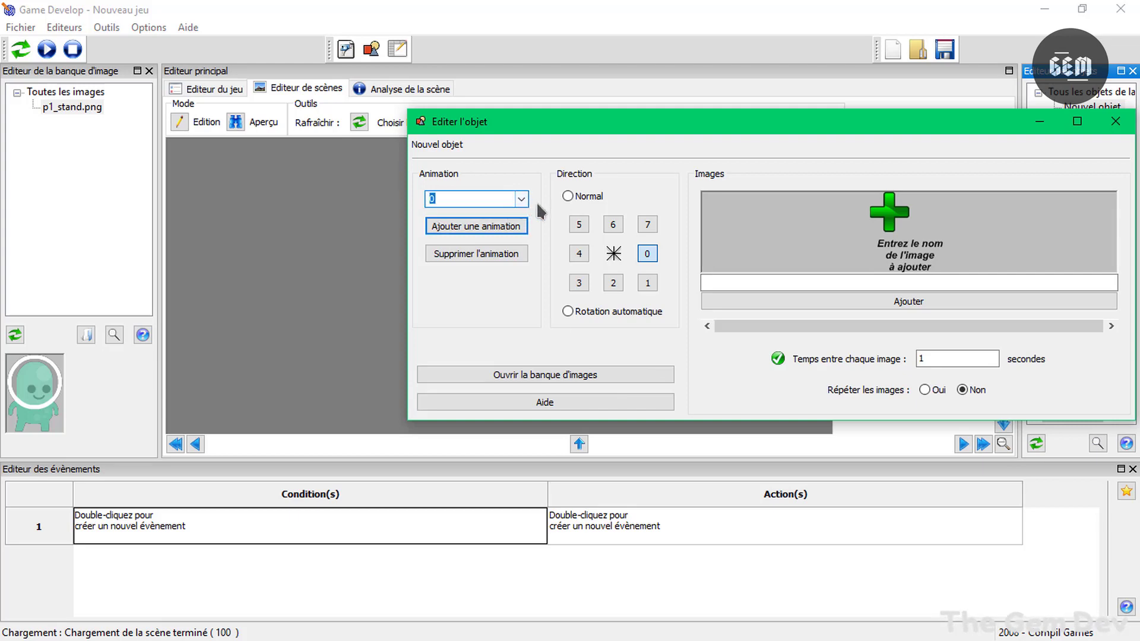
# Copy the name p1_stand.png from the image bank and add it as animation 0's frame.
pyautogui.click(559, 376)
pyautogui.click(502, 273)
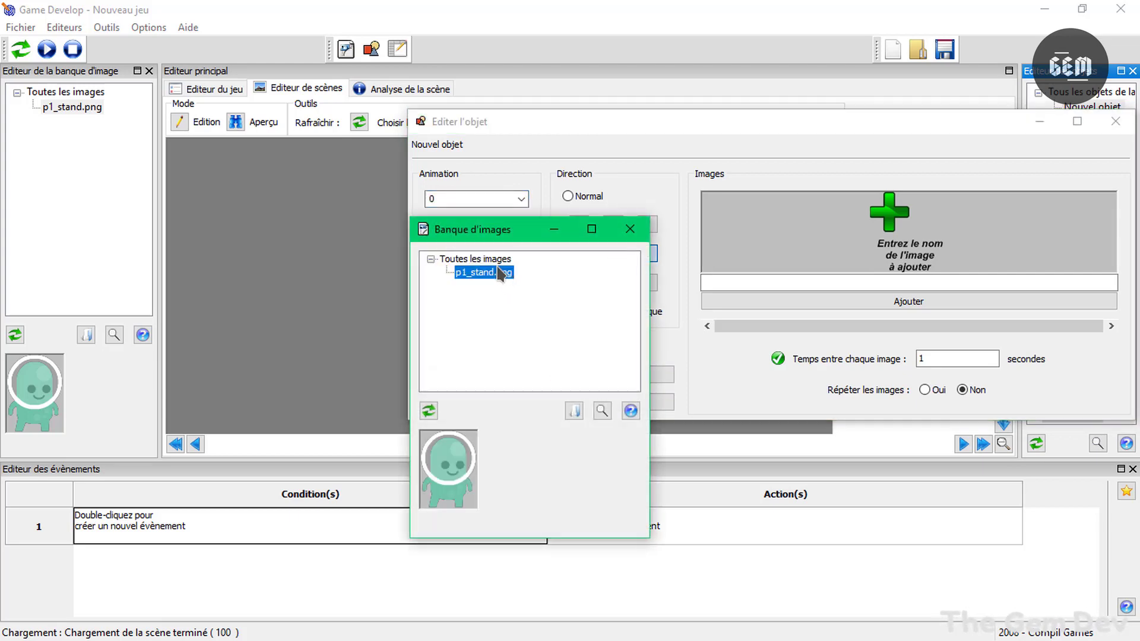
pyautogui.rightClick(497, 268)
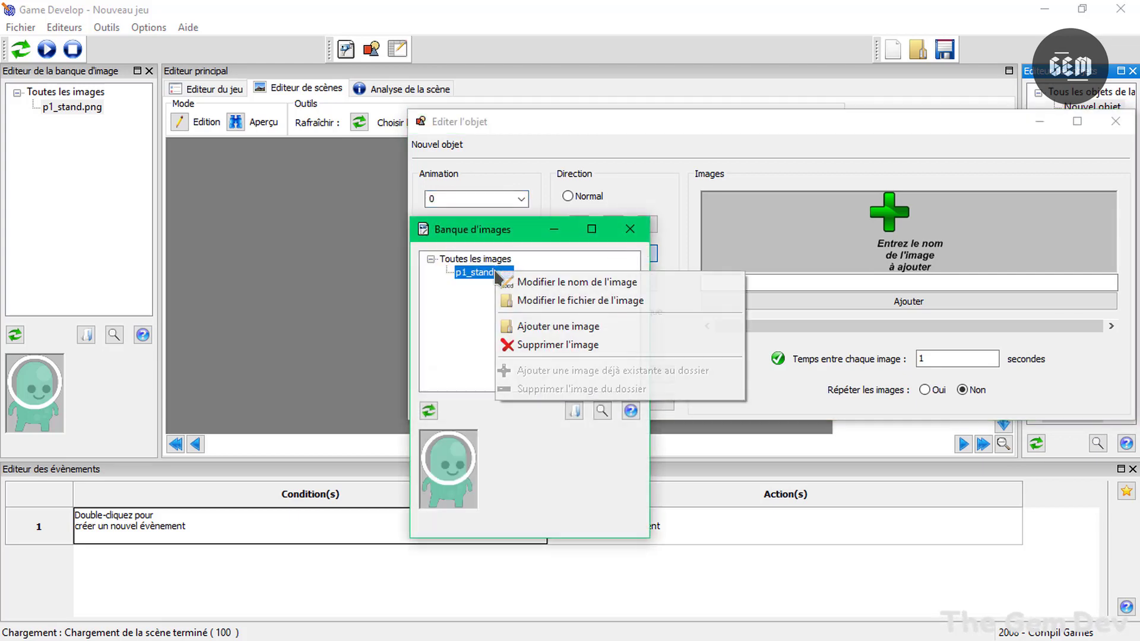
pyautogui.click(538, 282)
pyautogui.hotkey('ctrl', 'c')
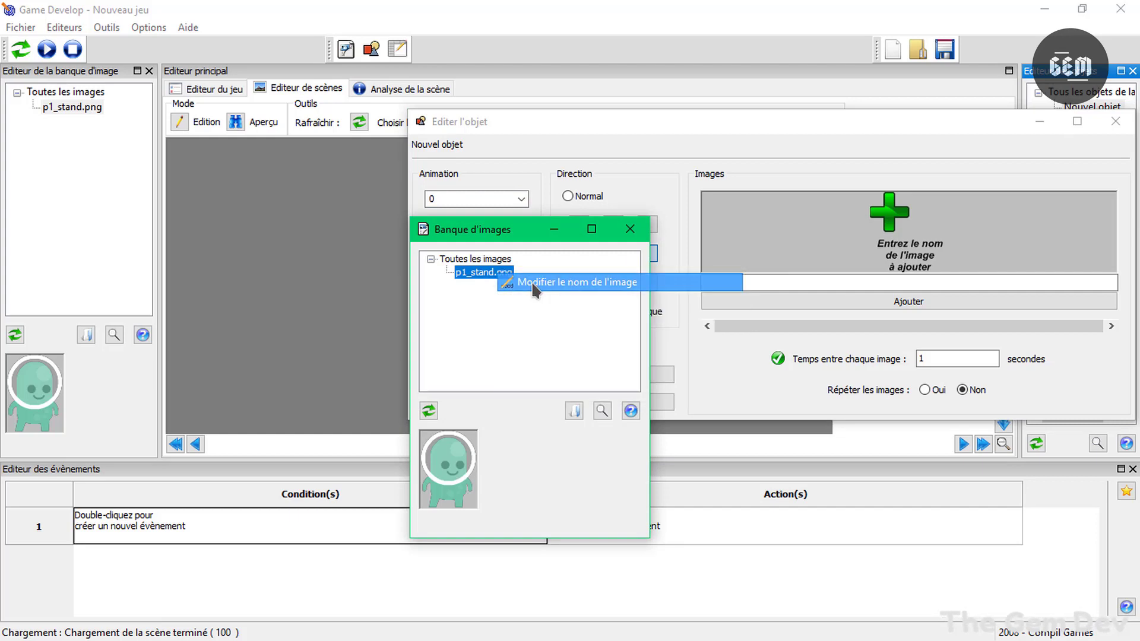
pyautogui.press('Return')
pyautogui.click(630, 229)
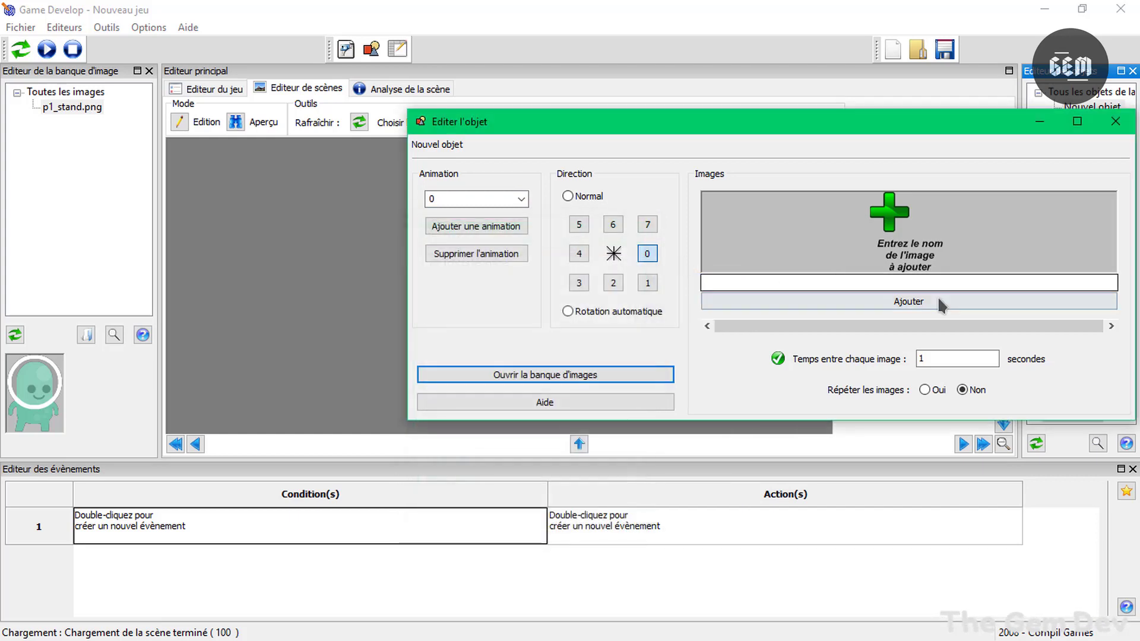
pyautogui.click(850, 283)
pyautogui.hotkey('ctrl', 'v')
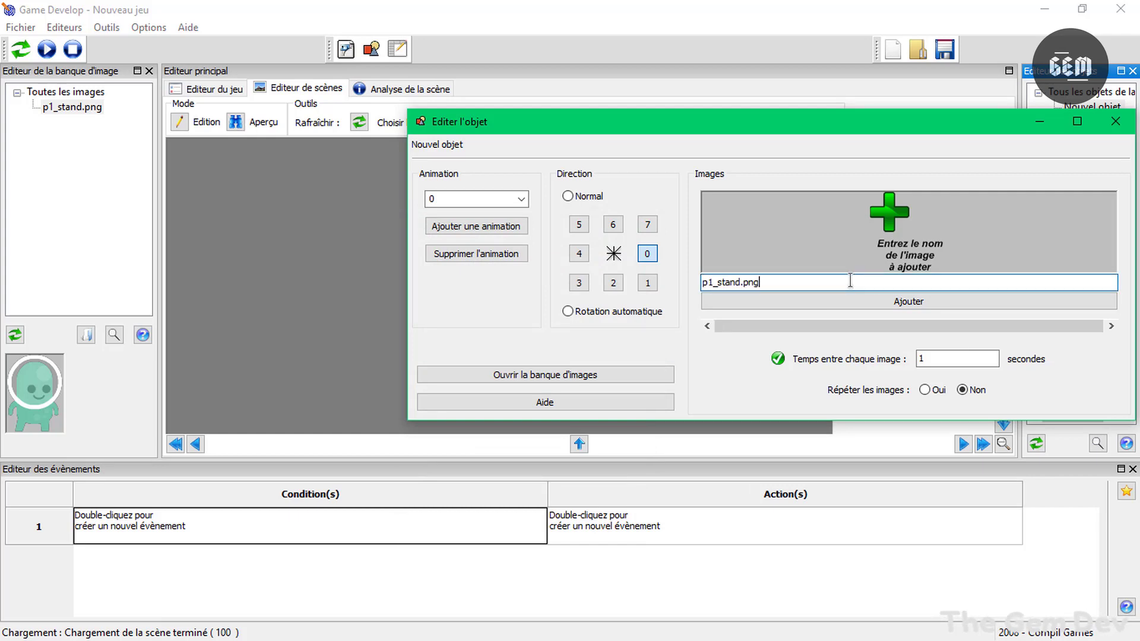
pyautogui.click(868, 303)
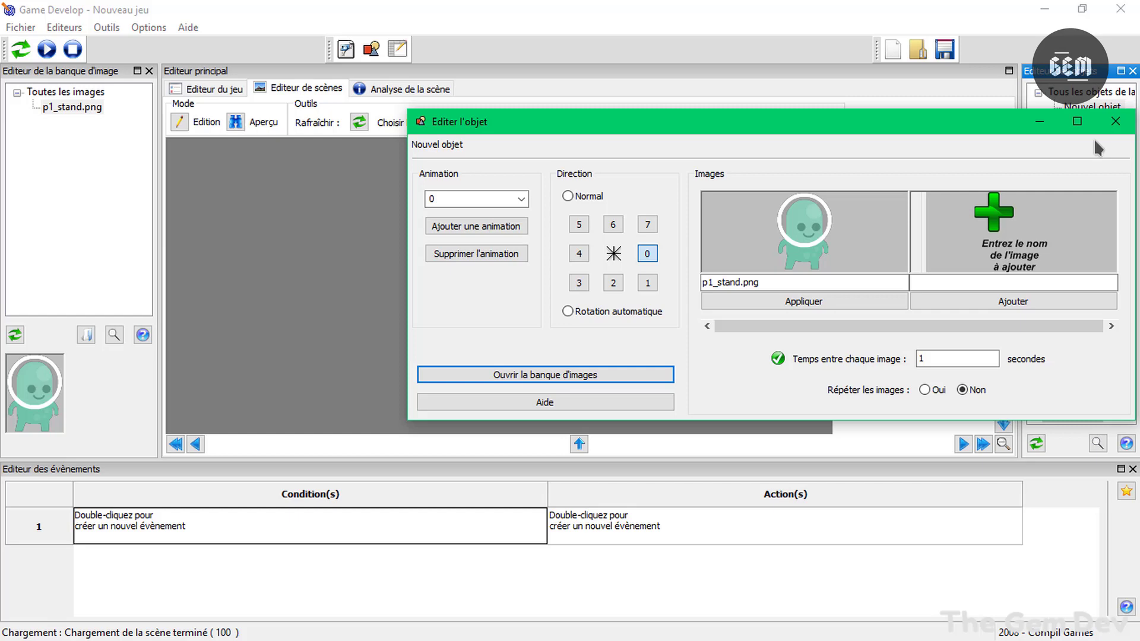
pyautogui.click(1116, 121)
# Choose Nouvel objet as the object to place and drop it near the scene centre.
pyautogui.click(1094, 109)
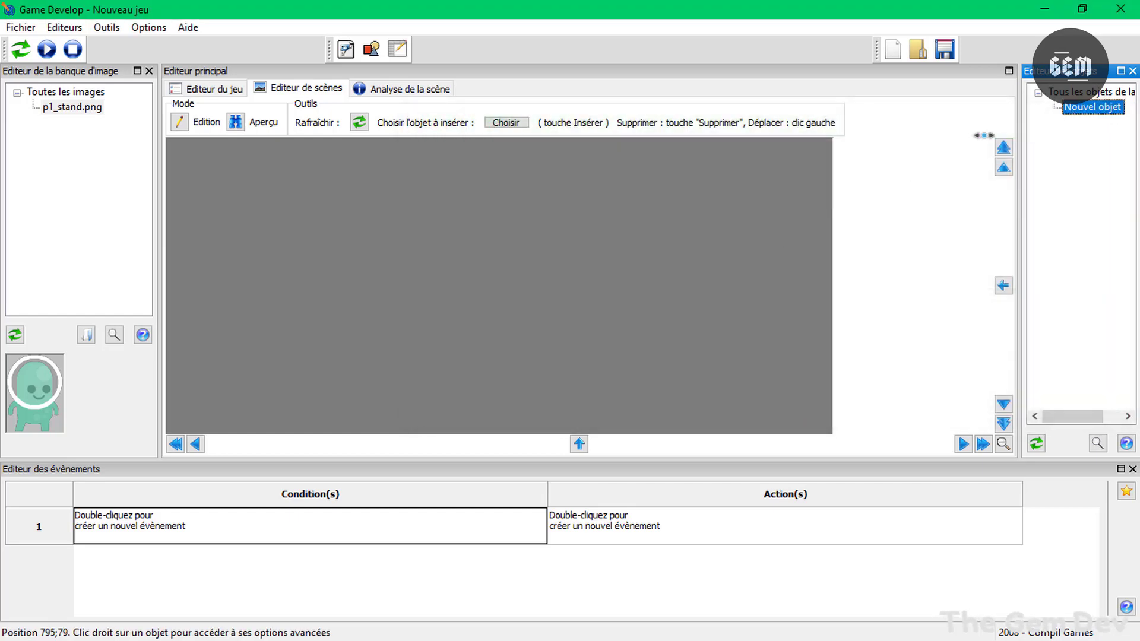
pyautogui.click(983, 135)
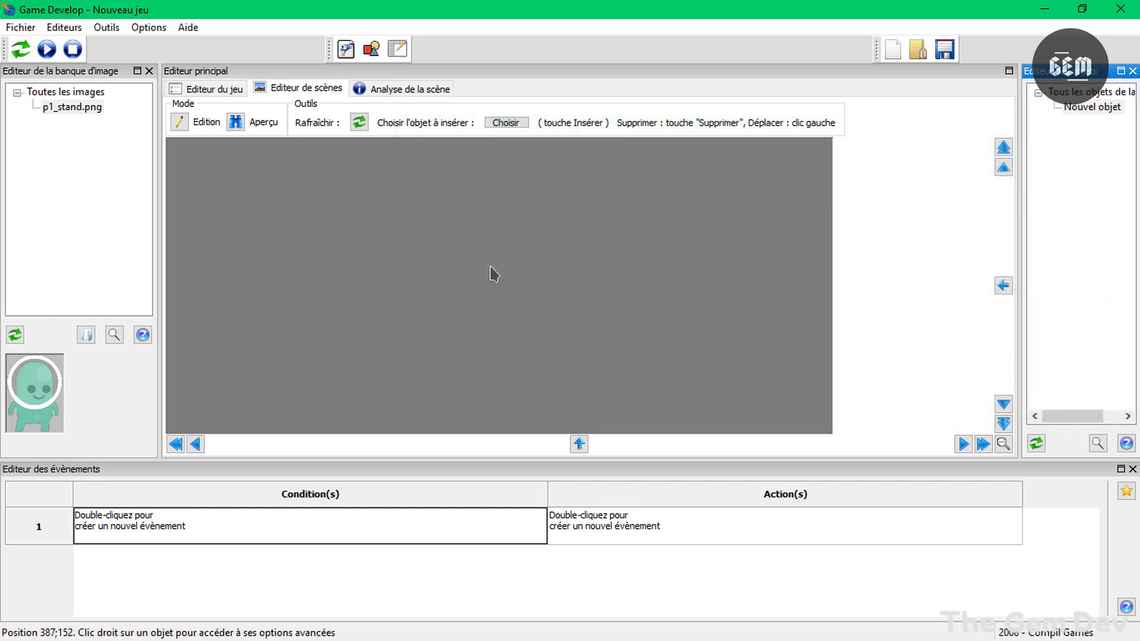
pyautogui.click(505, 123)
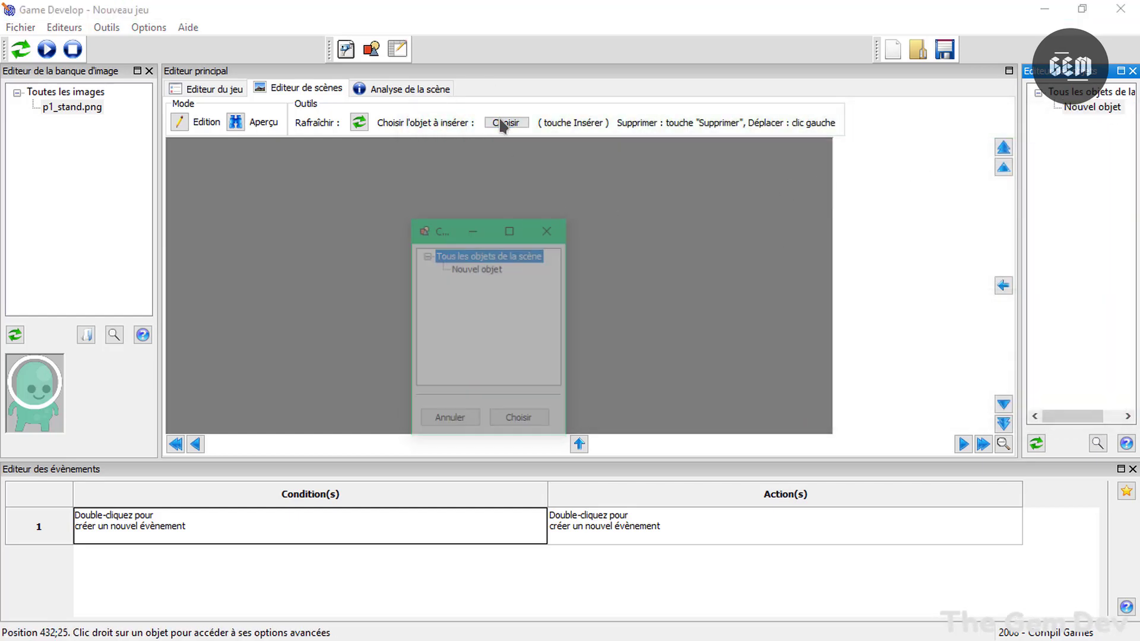
pyautogui.click(490, 268)
pyautogui.click(515, 422)
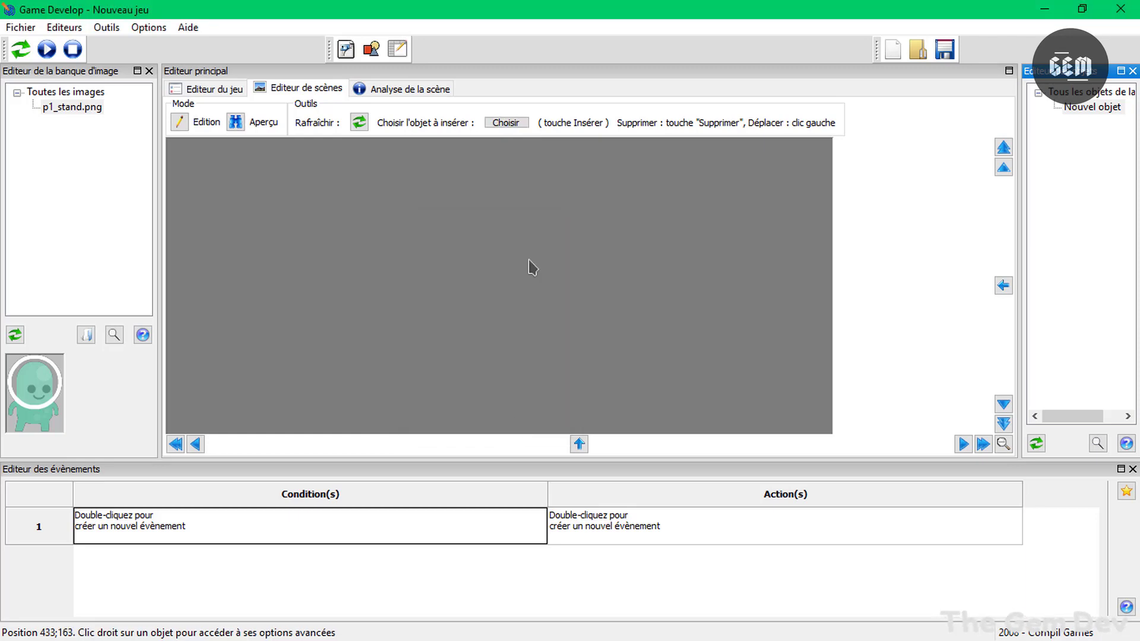
pyautogui.click(522, 252)
# Check the placed character's advanced options: position 426, 137, layer 0, animation 0.
pyautogui.click(560, 295)
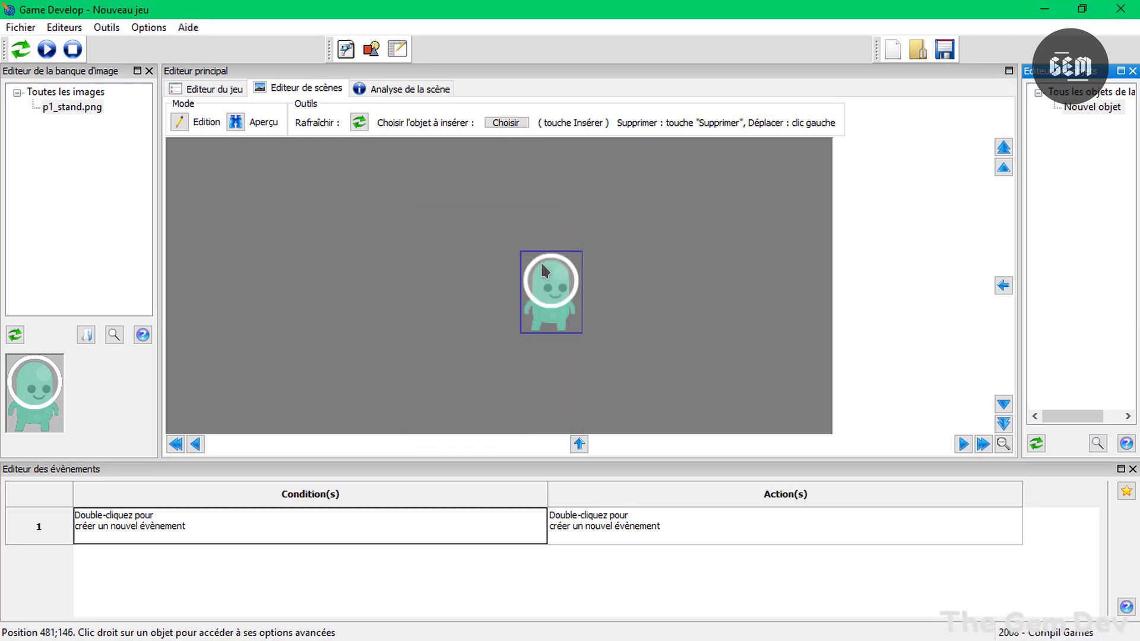
pyautogui.rightClick(575, 279)
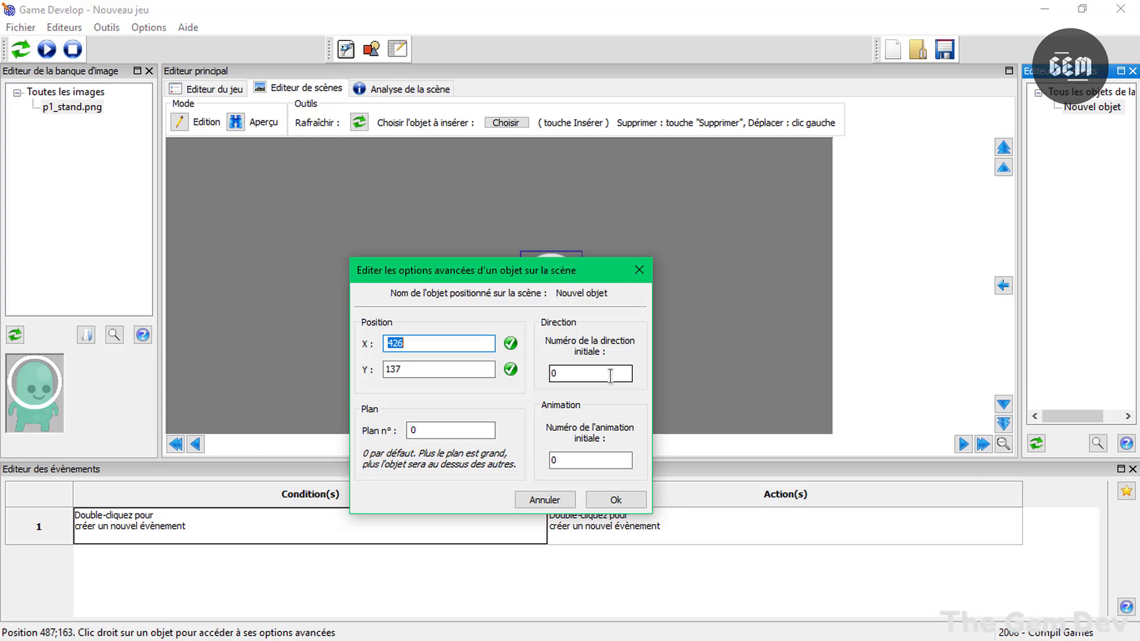
pyautogui.click(594, 459)
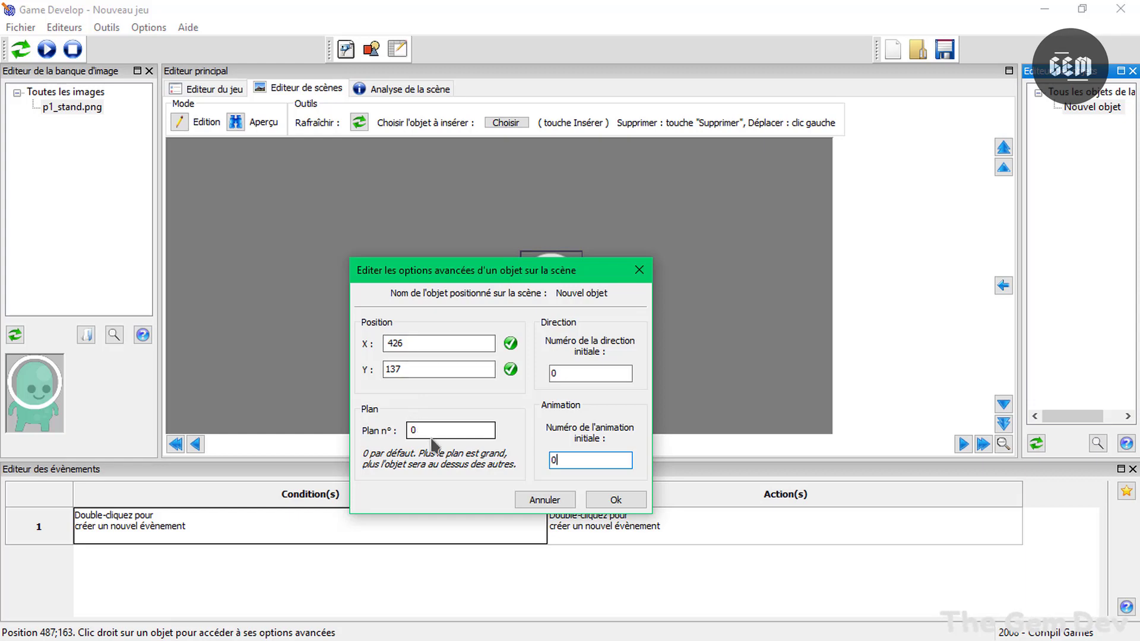
pyautogui.press('Return')
pyautogui.click(484, 241)
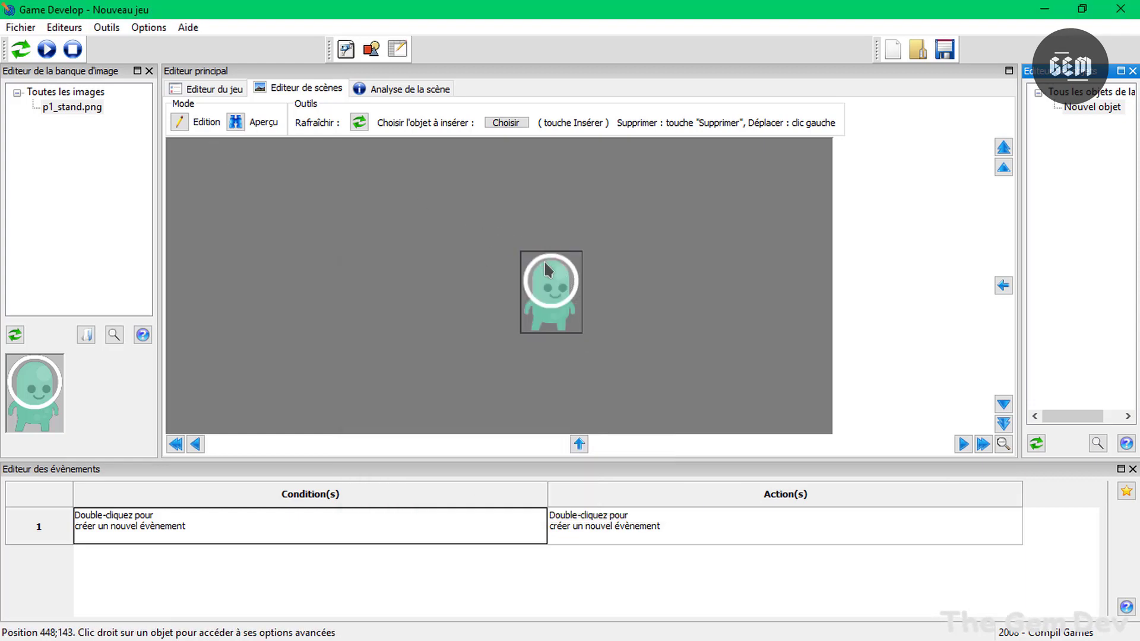
# Add p1_walk03.png through p1_walk07.png to the image bank as a range selection.
pyautogui.click(16, 95)
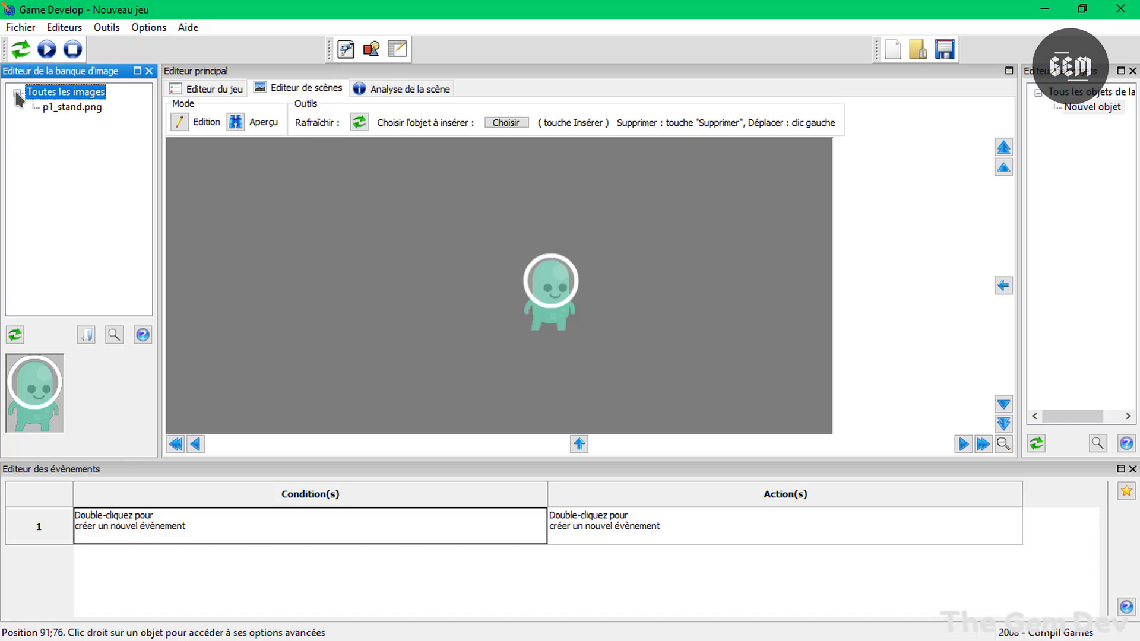
pyautogui.rightClick(61, 94)
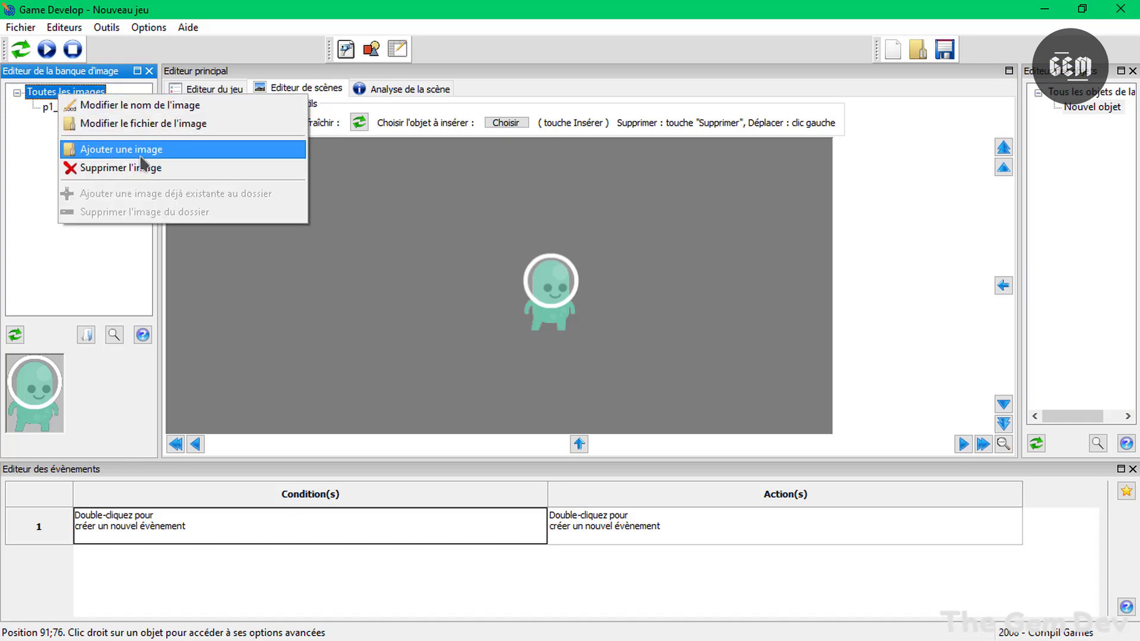
pyautogui.click(138, 155)
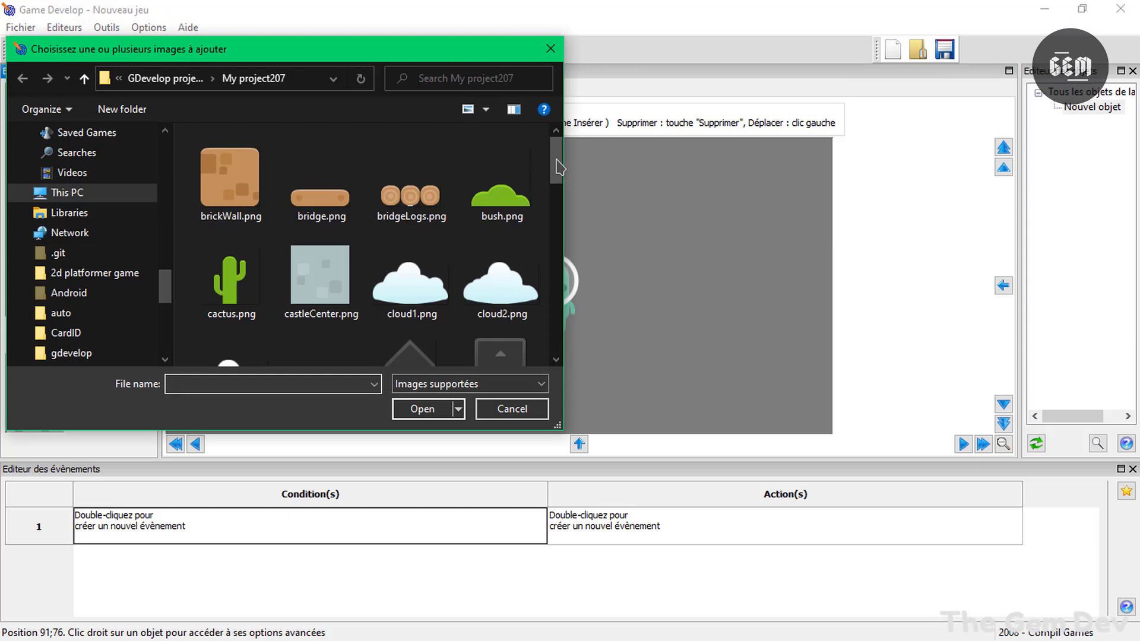
pyautogui.scroll(-2, 560, 208)
pyautogui.moveTo(560, 208); pyautogui.dragTo(555, 277)
pyautogui.click(487, 220)
pyautogui.click(230, 312)
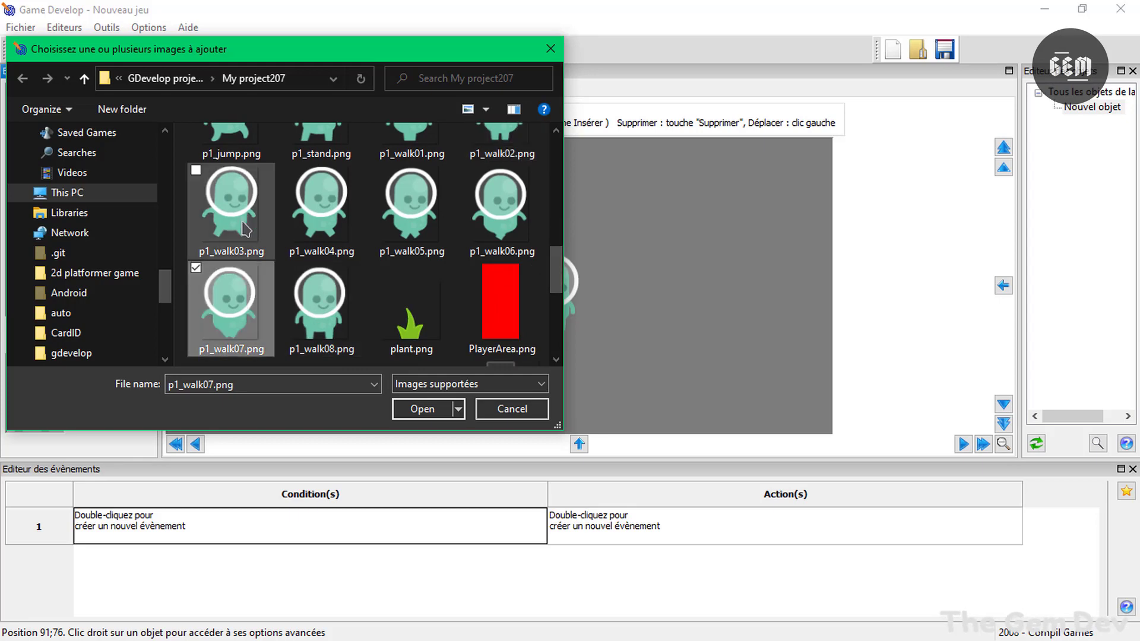
pyautogui.keyDown('shift'); pyautogui.click(243, 217); pyautogui.keyUp('shift')
pyautogui.click(426, 410)
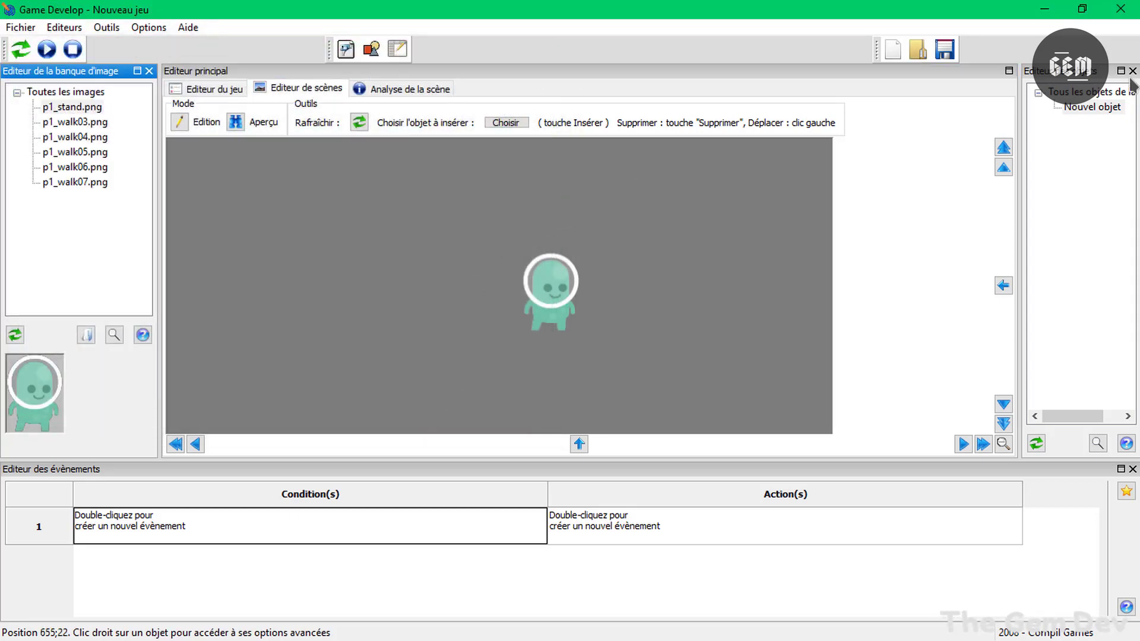
# In Nouvel objet's properties, add a second animation and switch to animation 1.
pyautogui.rightClick(1093, 107)
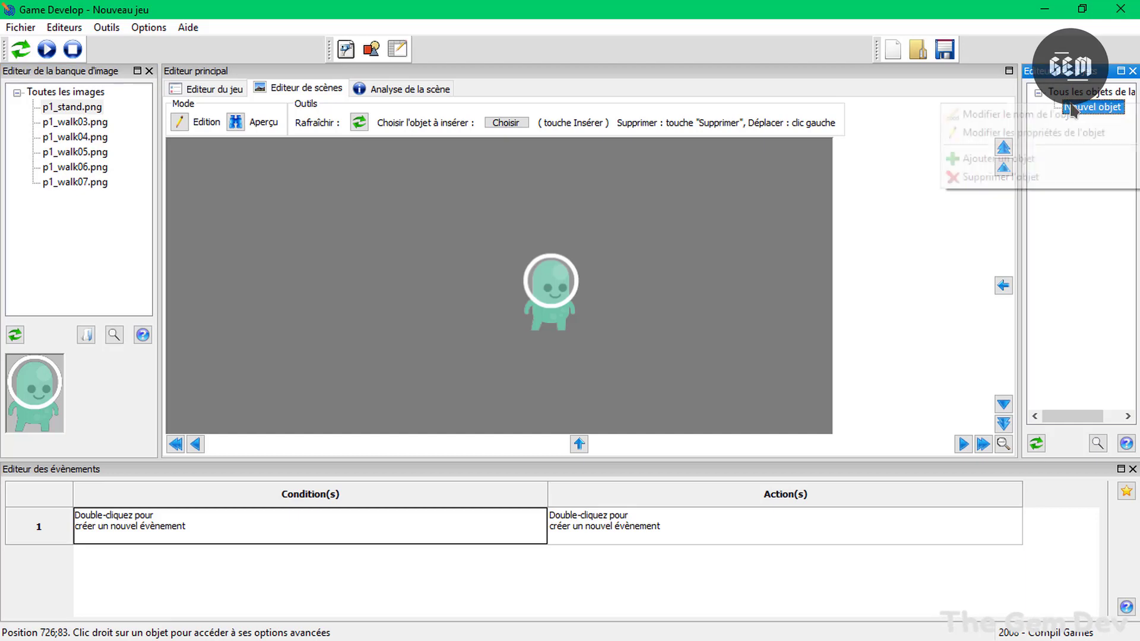
pyautogui.click(1053, 134)
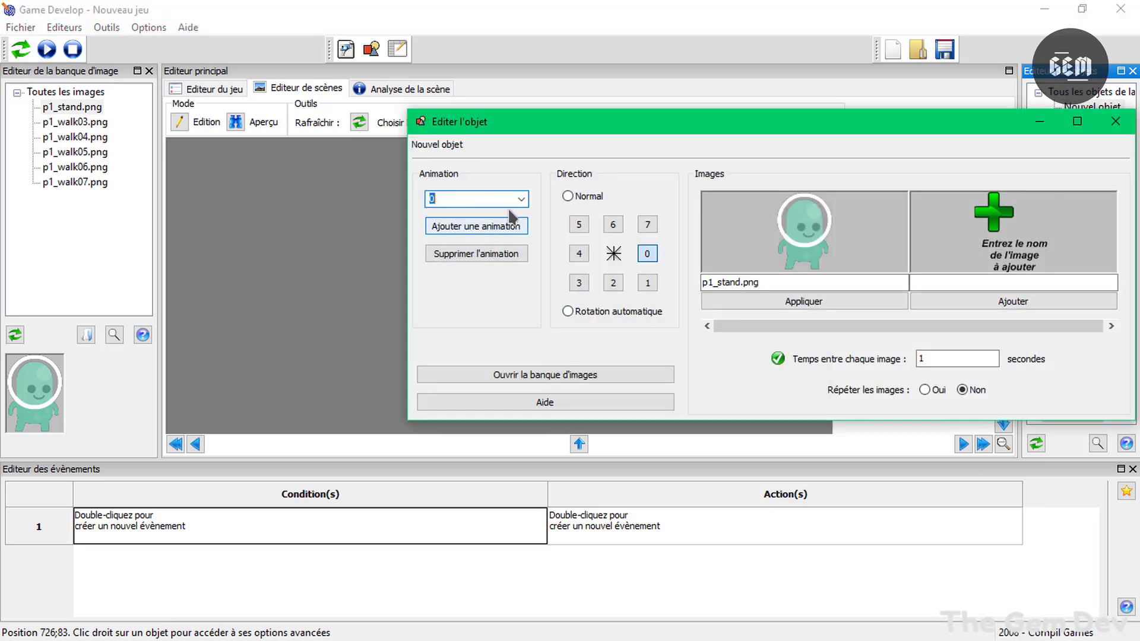
pyautogui.click(488, 239)
pyautogui.click(520, 199)
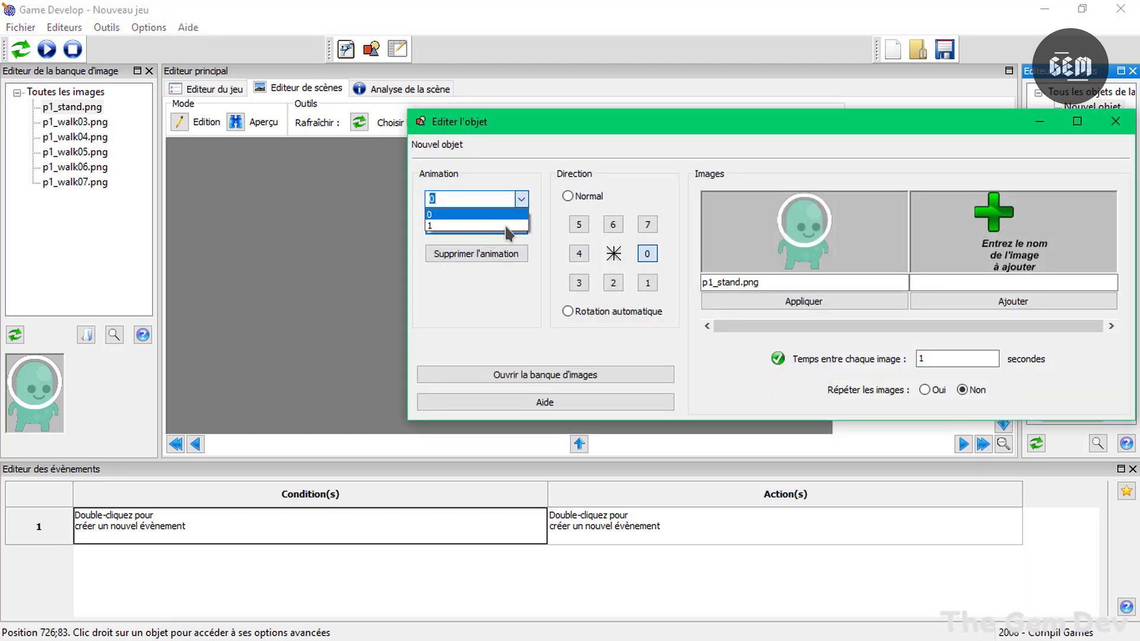
pyautogui.click(475, 222)
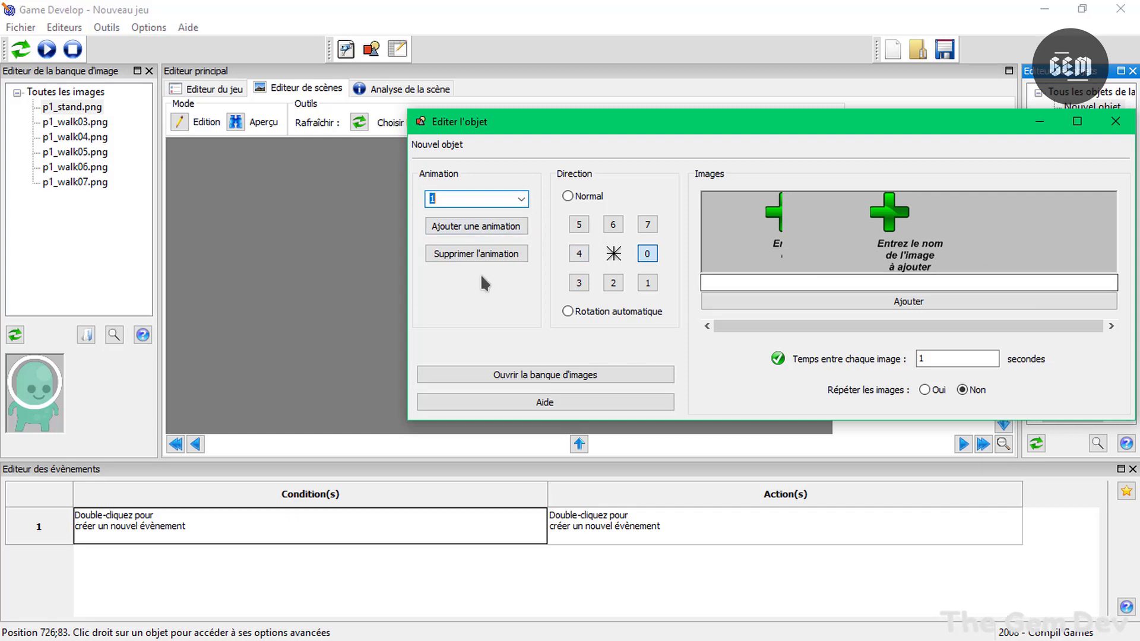
# Add p1_walk03.png and p1_walk04.png as the first two frames of animation 1.
pyautogui.click(490, 376)
pyautogui.rightClick(486, 286)
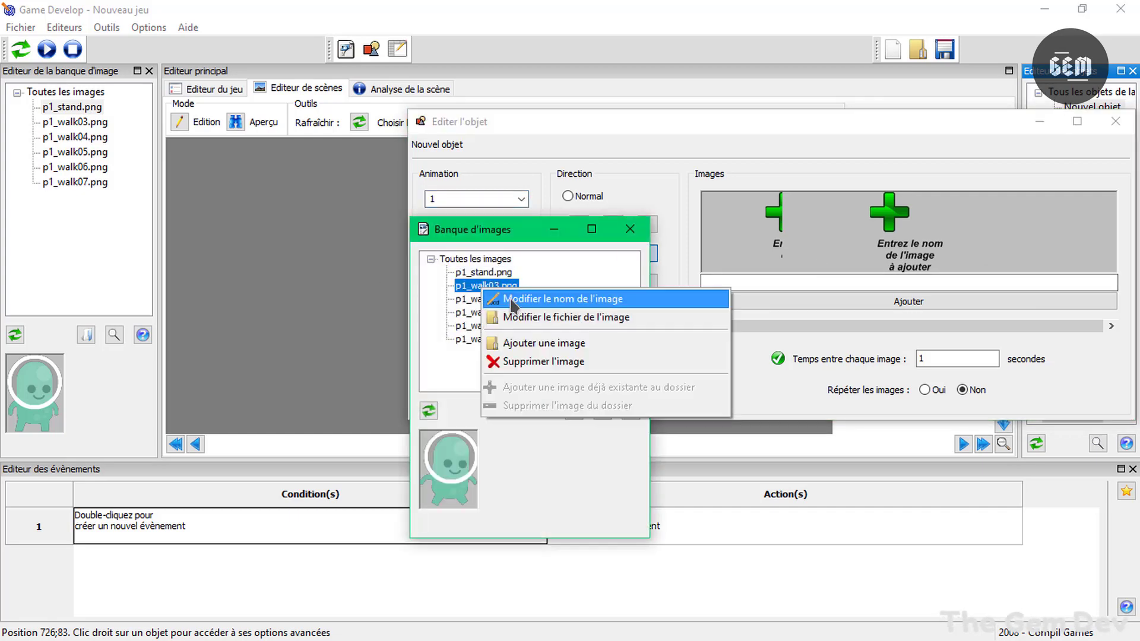
pyautogui.click(511, 300)
pyautogui.hotkey('ctrl', 'c')
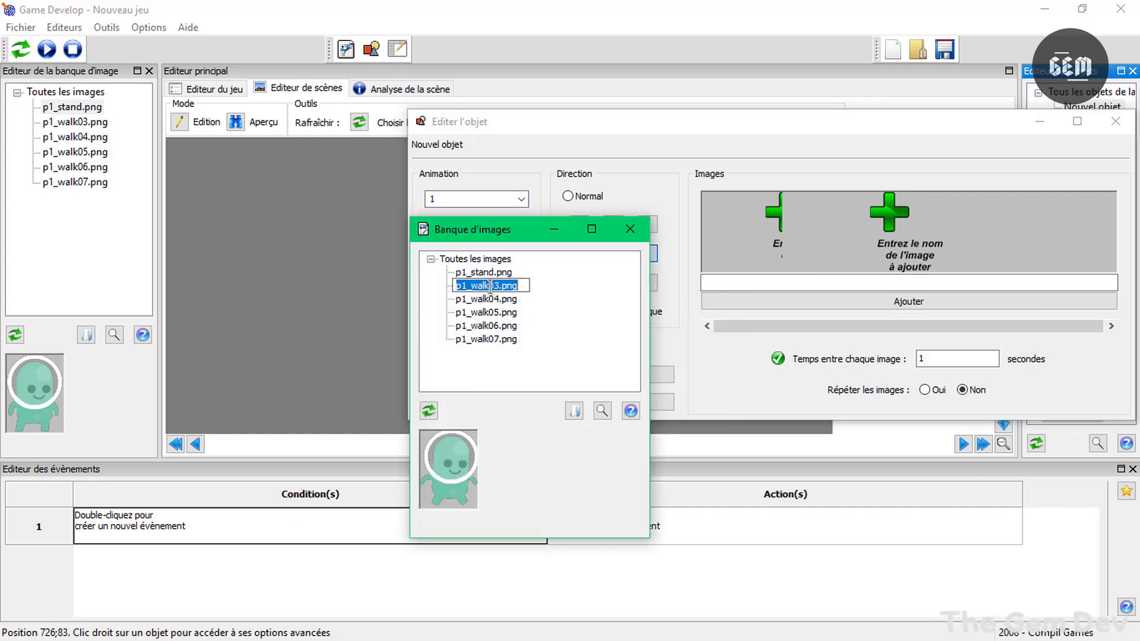
pyautogui.click(630, 228)
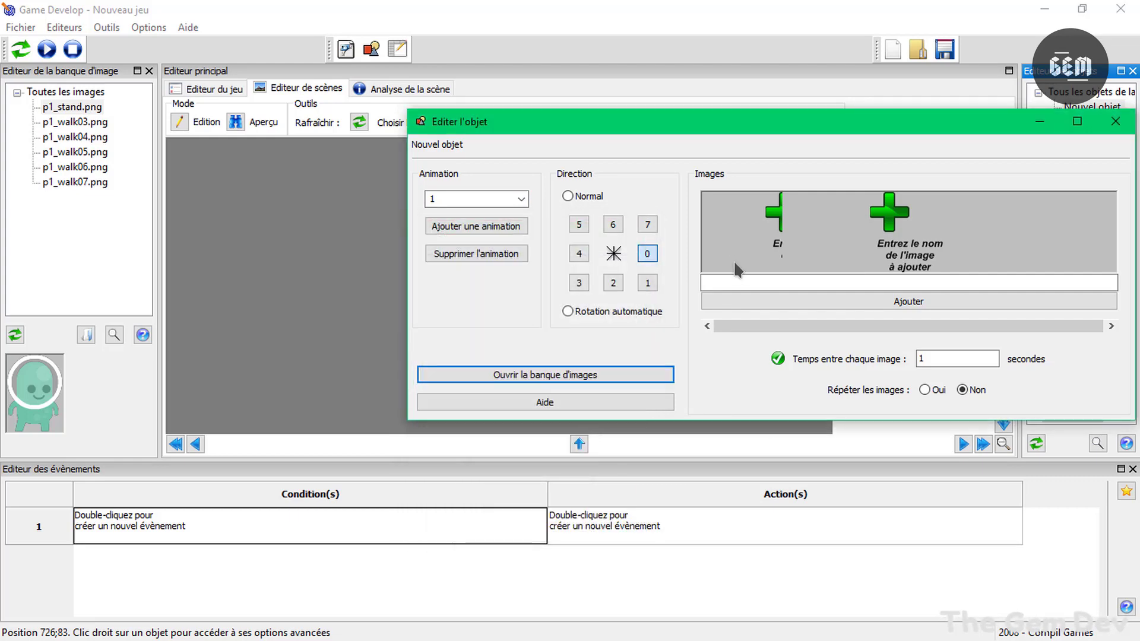
pyautogui.click(735, 280)
pyautogui.hotkey('ctrl', 'v')
pyautogui.click(926, 302)
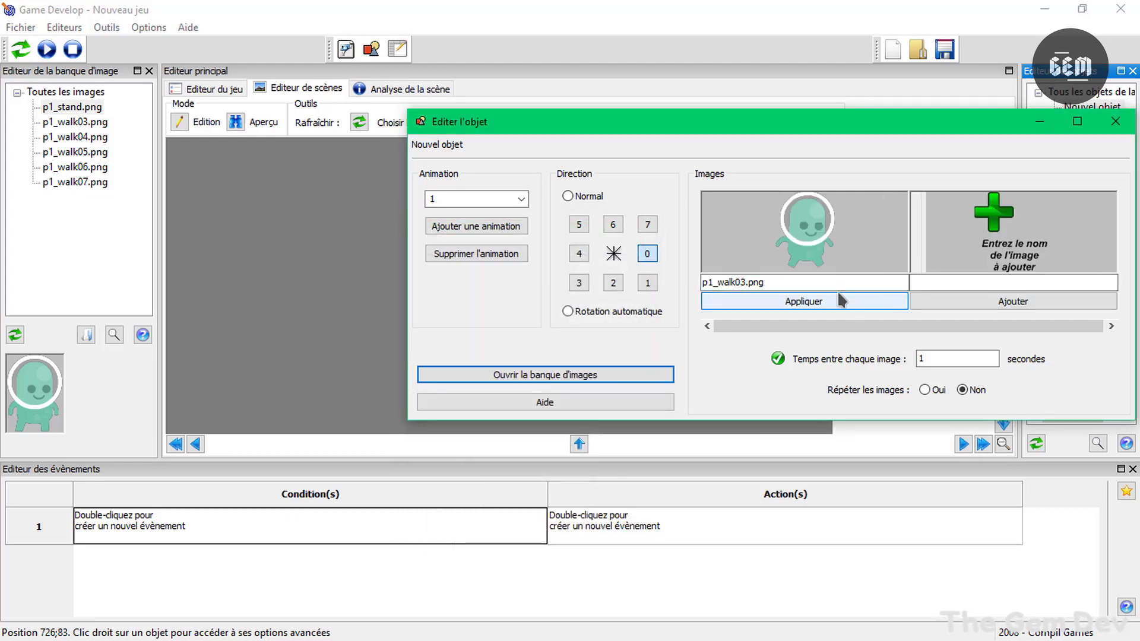
pyautogui.click(942, 284)
pyautogui.hotkey('ctrl', 'v')
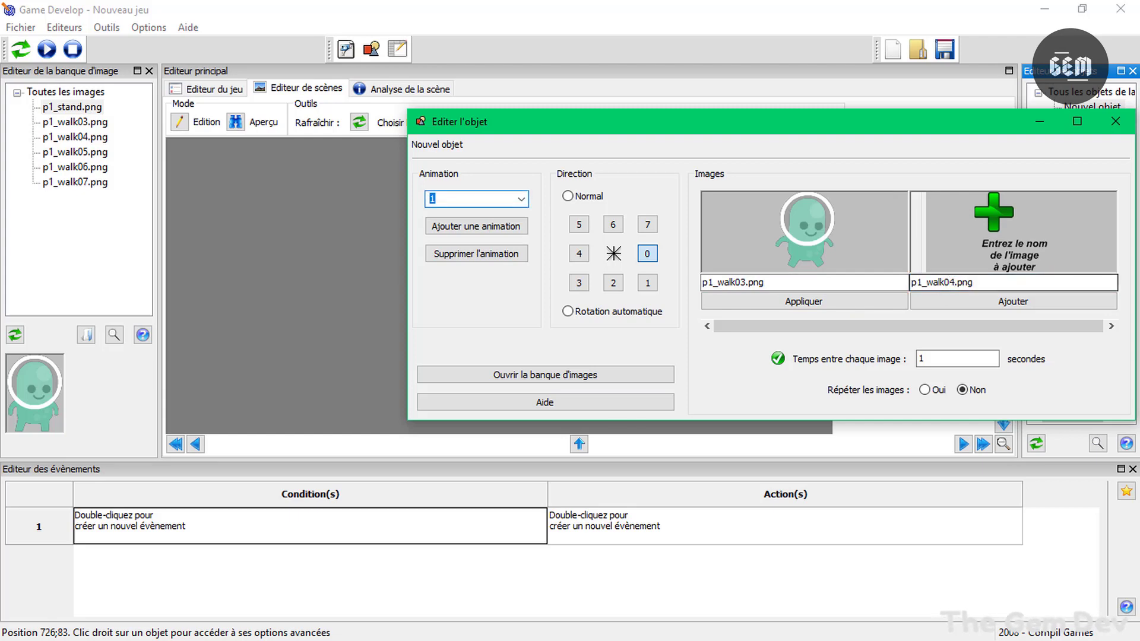
pyautogui.click(1027, 304)
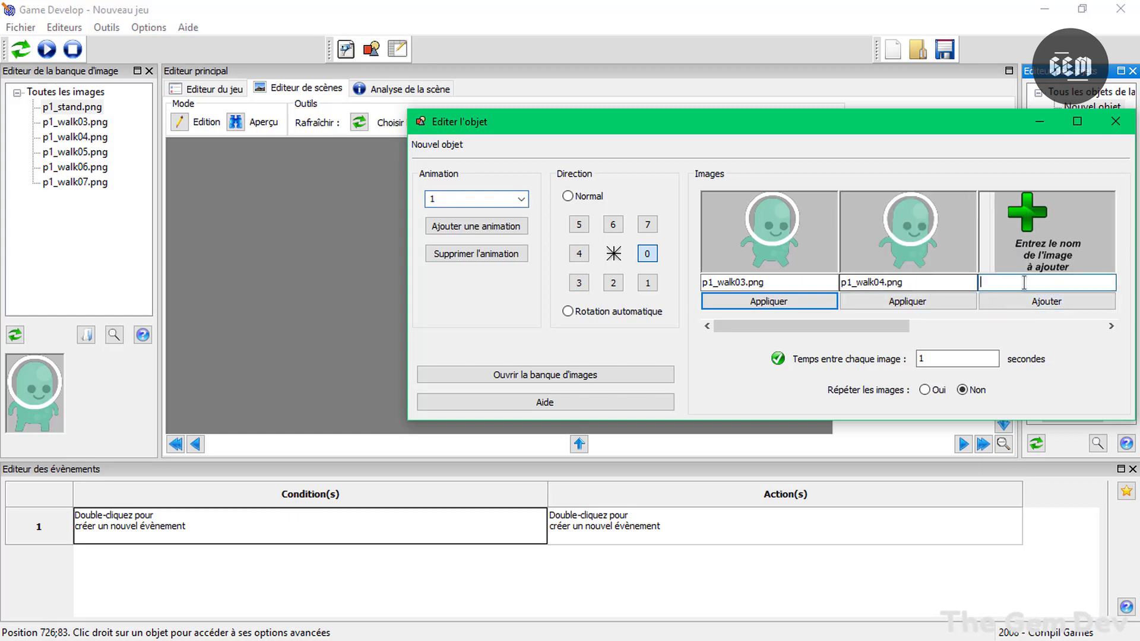
# Append p1_walk05.png, p1_walk06.png and p1_walk07.png as the remaining walk frames.
pyautogui.click(1026, 282)
pyautogui.hotkey('ctrl', 'v')
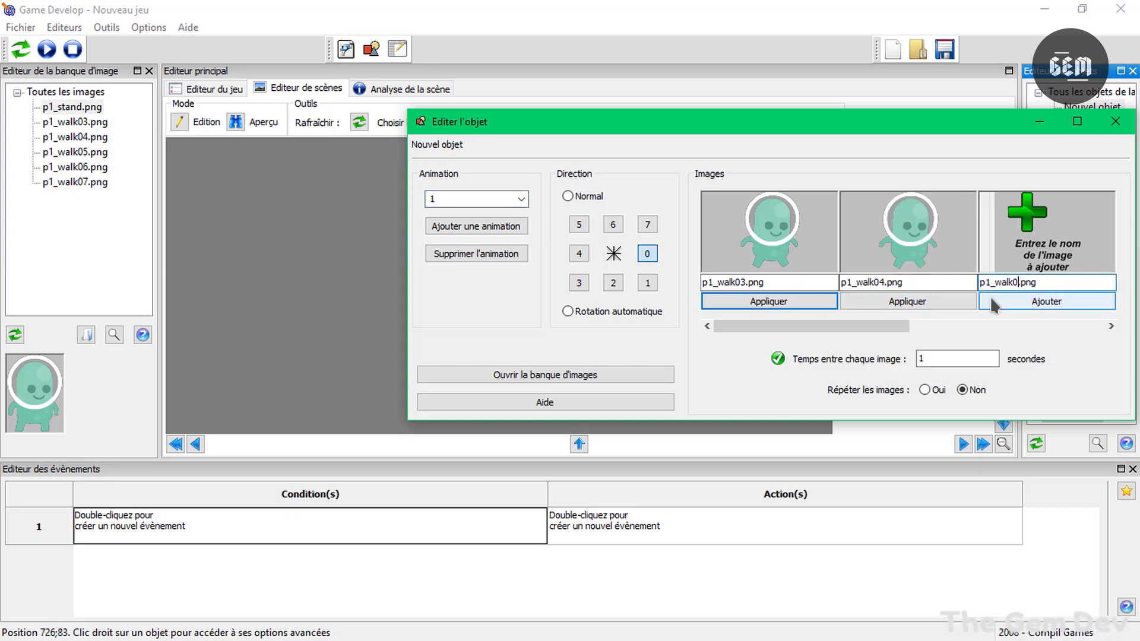
pyautogui.click(1038, 302)
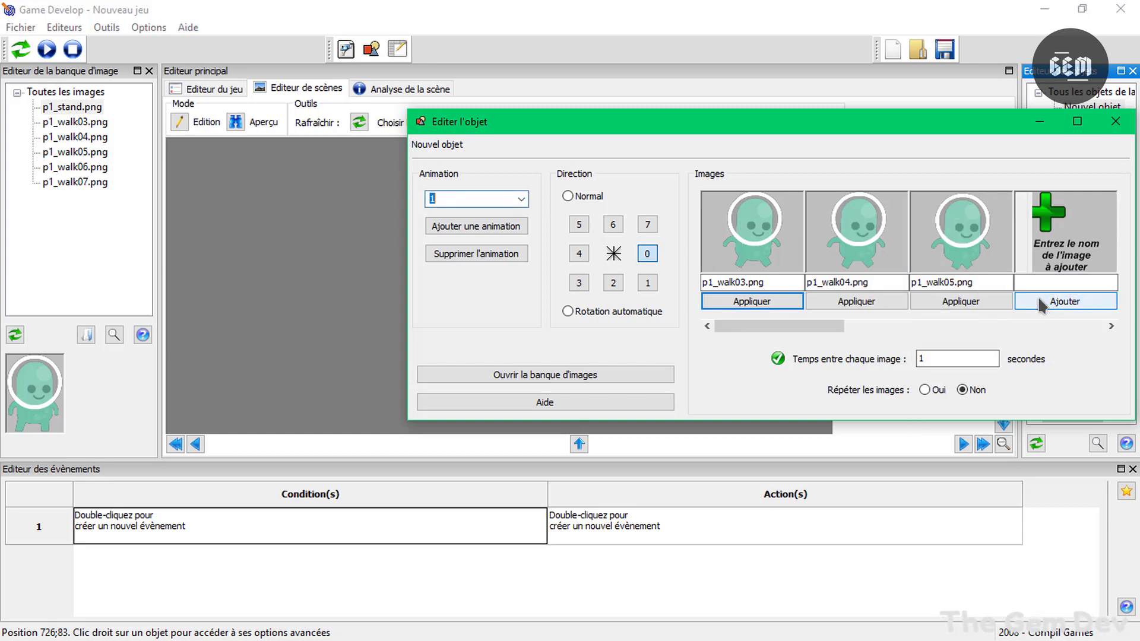
pyautogui.click(1036, 282)
pyautogui.hotkey('ctrl', 'v')
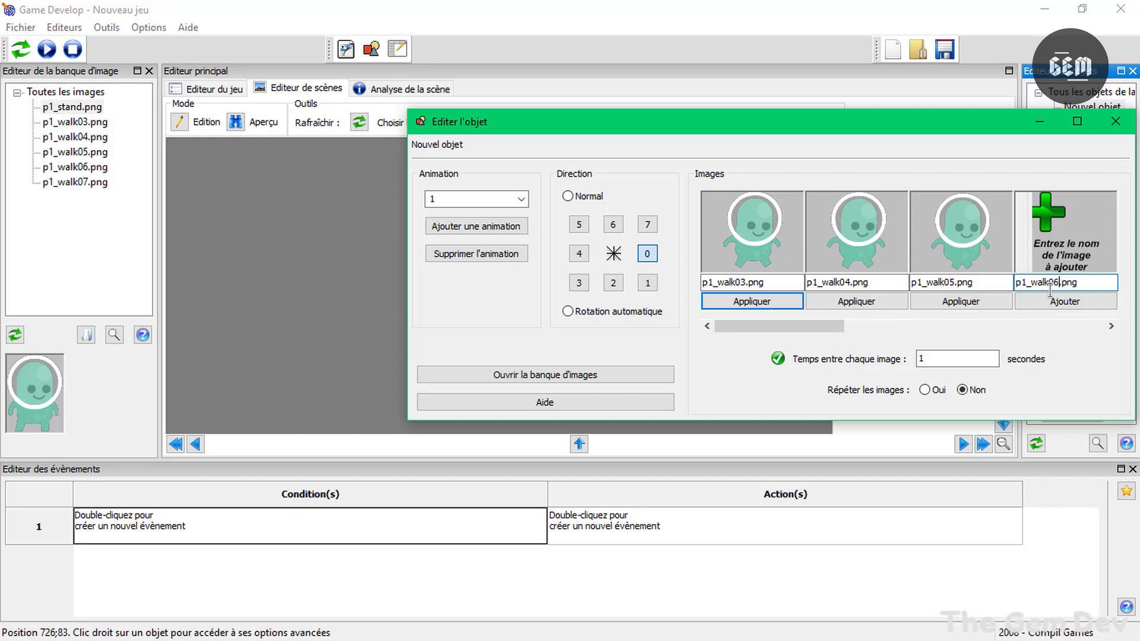
pyautogui.click(1099, 302)
pyautogui.click(1068, 284)
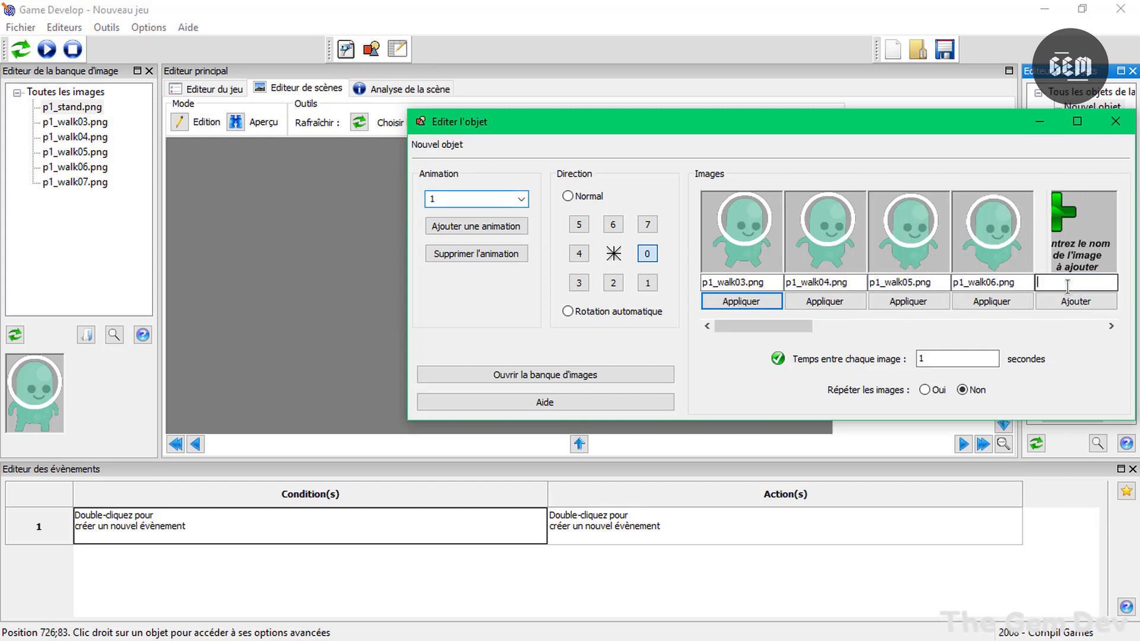
pyautogui.hotkey('ctrl', 'v')
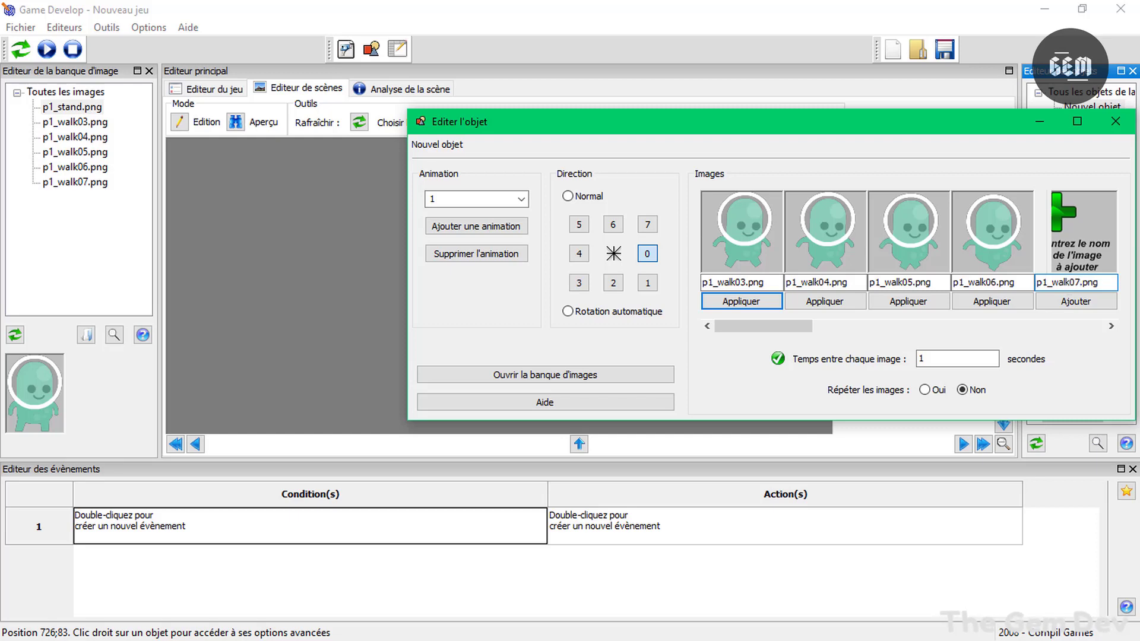
pyautogui.click(1076, 303)
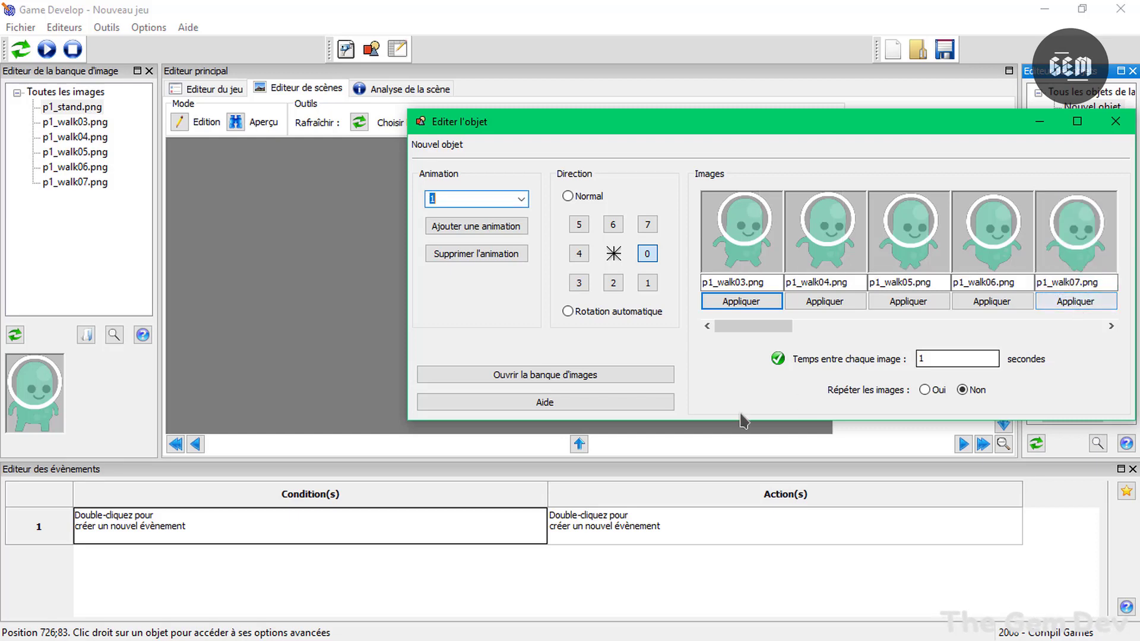
# Set Répéter les images to Oui so the walk animation loops, and close the editor.
pyautogui.click(923, 390)
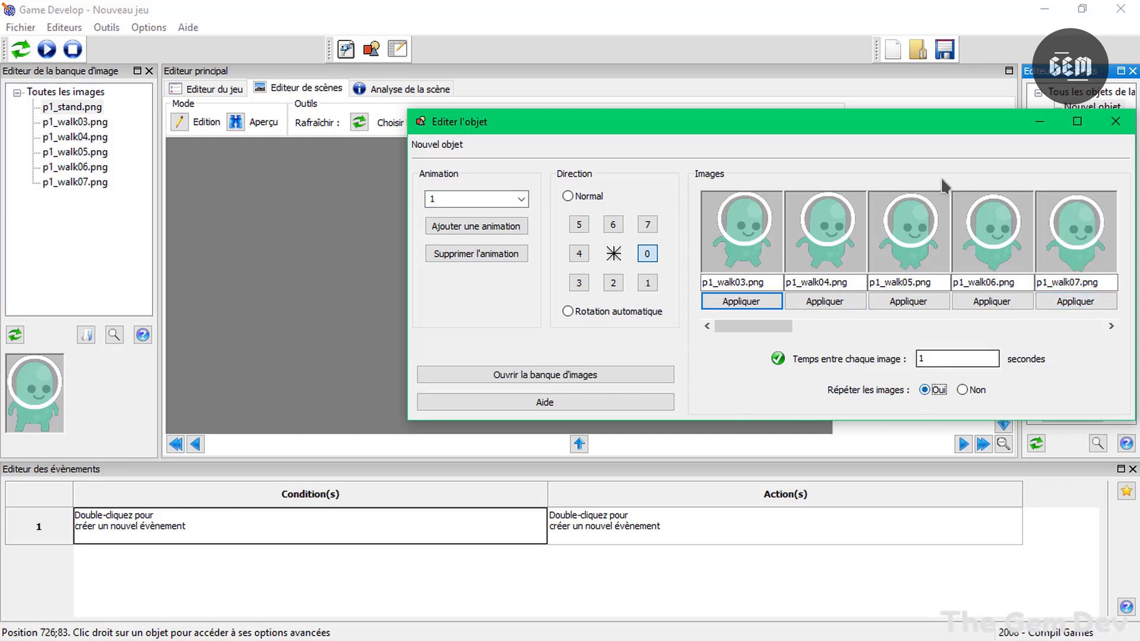
pyautogui.moveTo(934, 128); pyautogui.dragTo(764, 97)
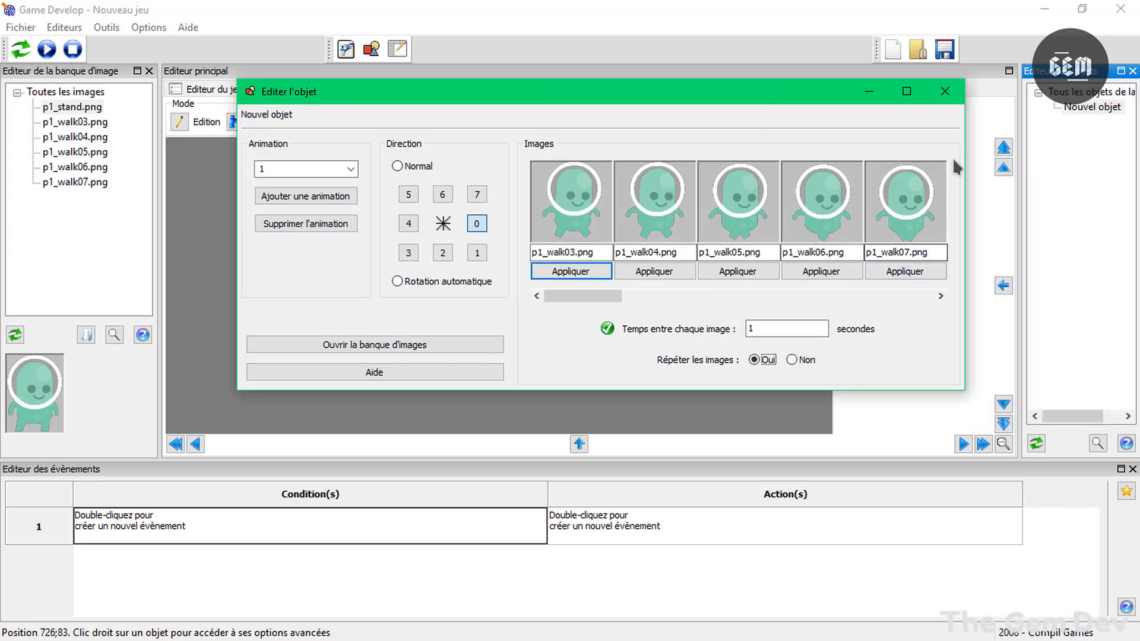
pyautogui.click(945, 91)
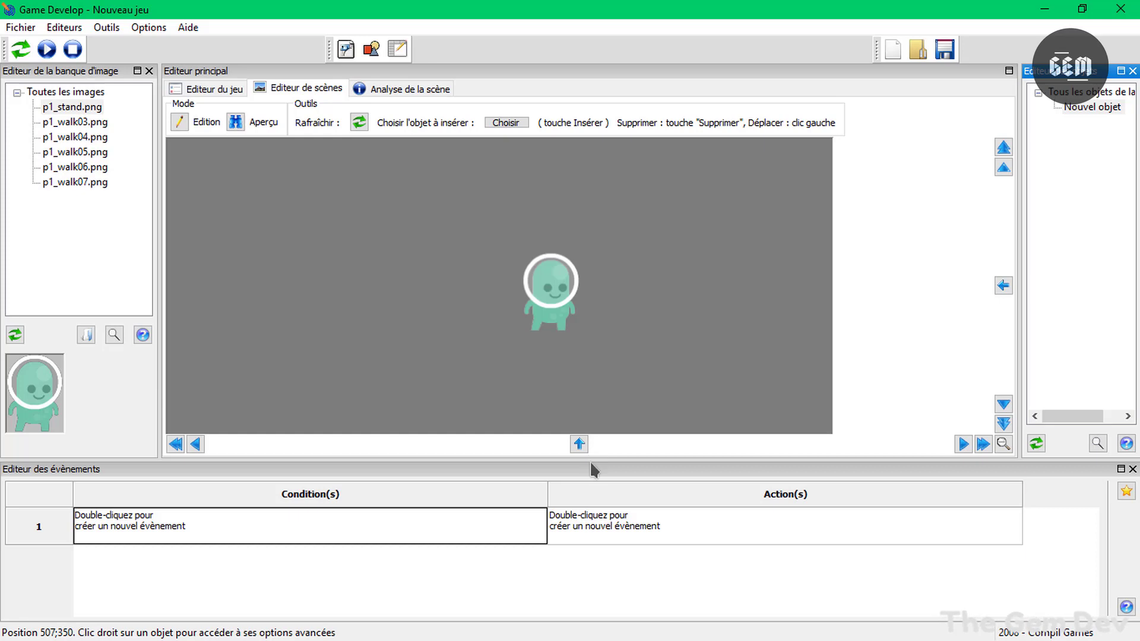
# Drag the splitter above the Editeur des évènements panel upward so the event list gets more room.
pyautogui.moveTo(589, 337); pyautogui.dragTo(612, 374)
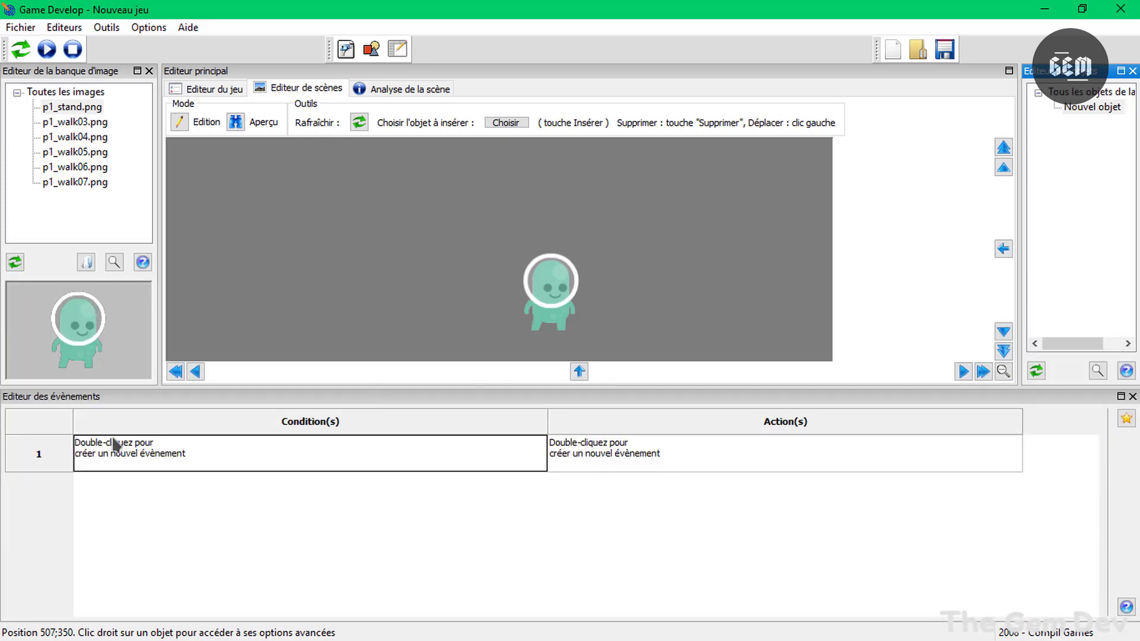
# Add a new Positionner > Position x action to event 1.
pyautogui.doubleClick(609, 448)
pyautogui.rightClick(531, 327)
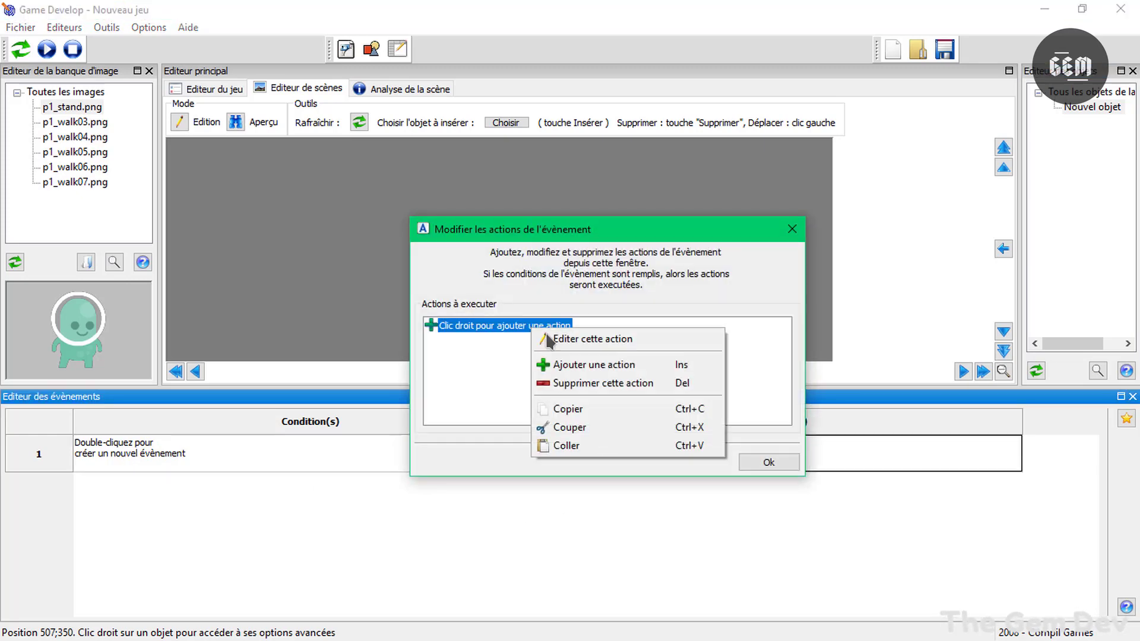
pyautogui.click(573, 365)
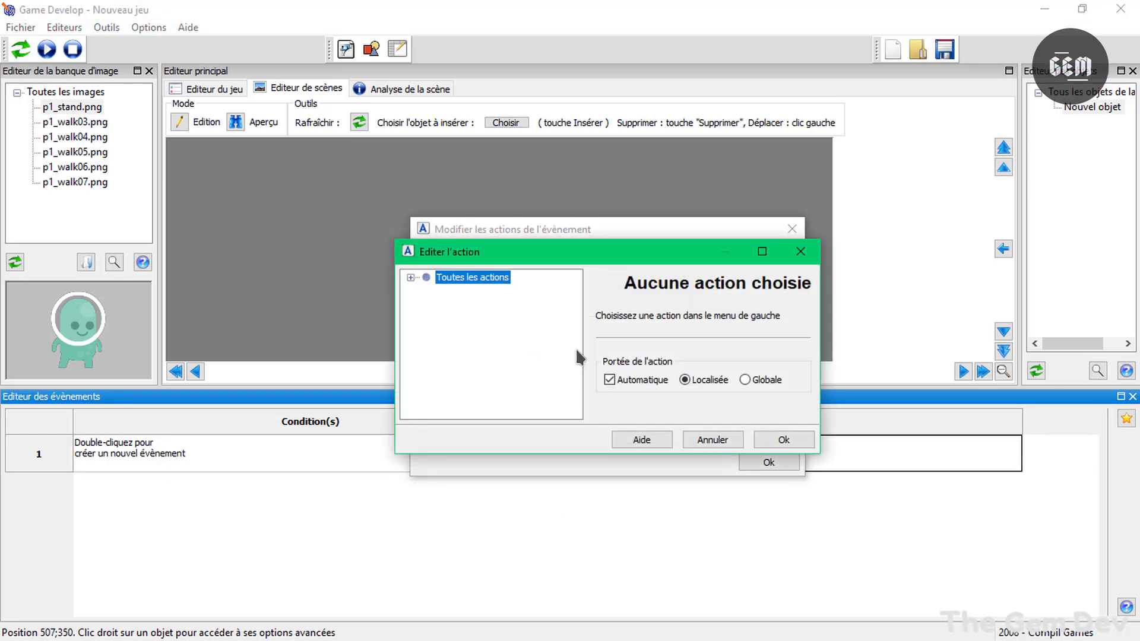
pyautogui.click(410, 277)
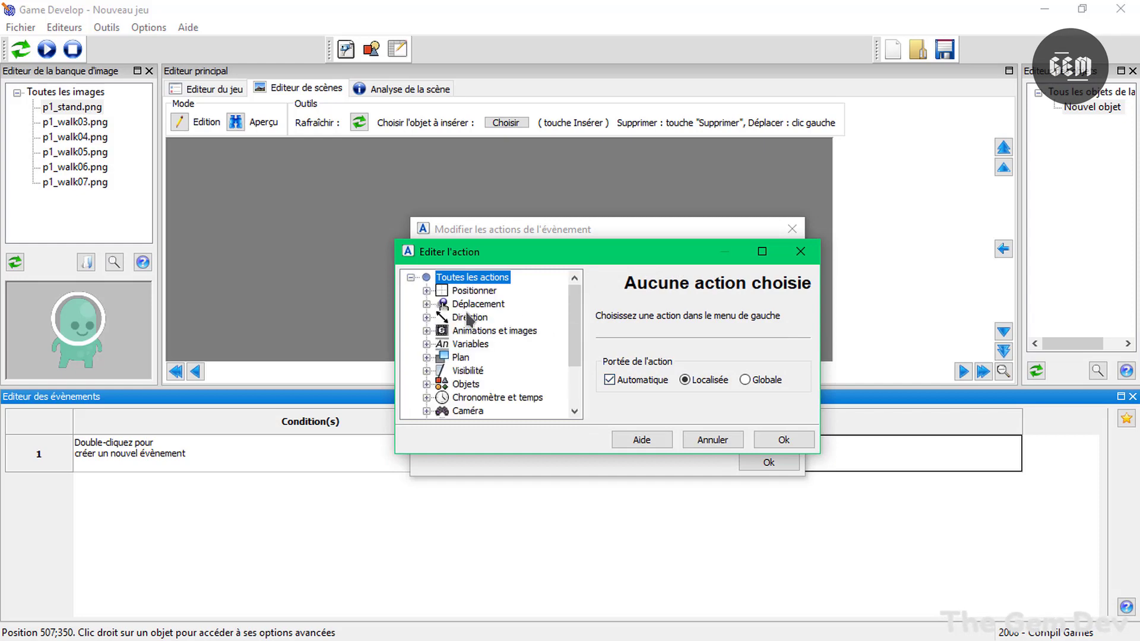
pyautogui.click(426, 344)
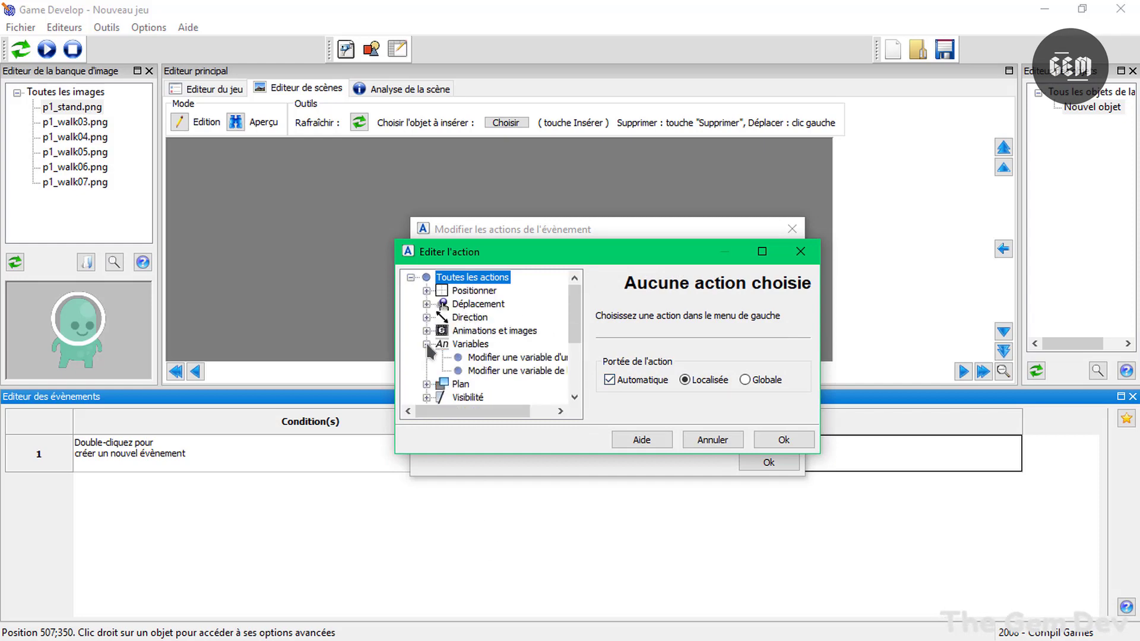
pyautogui.click(426, 345)
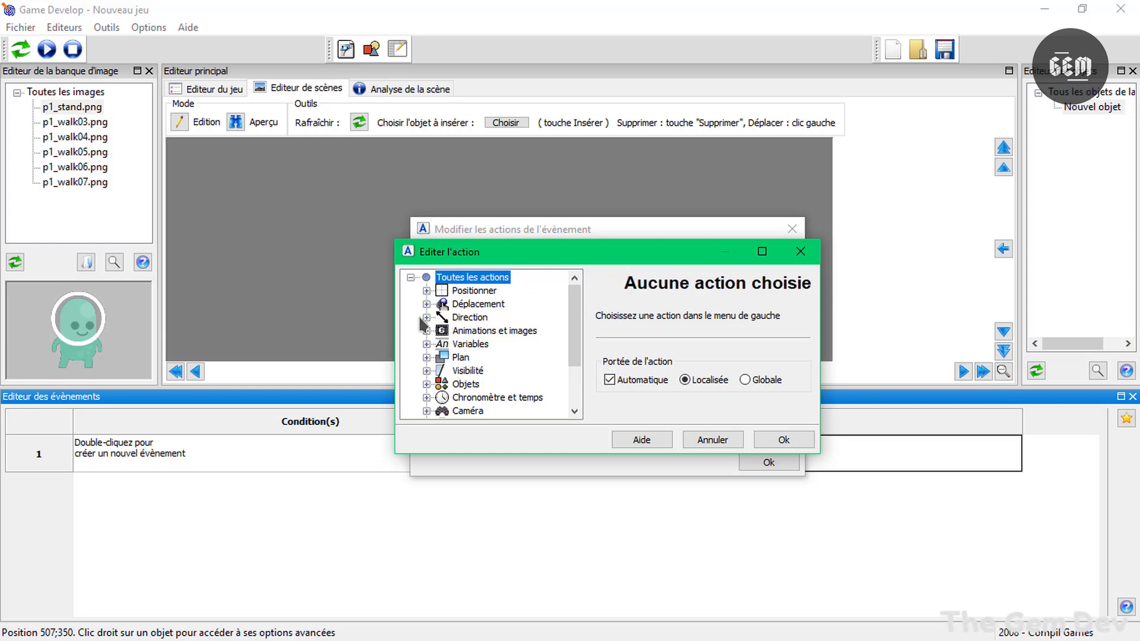
pyautogui.click(426, 290)
pyautogui.click(487, 304)
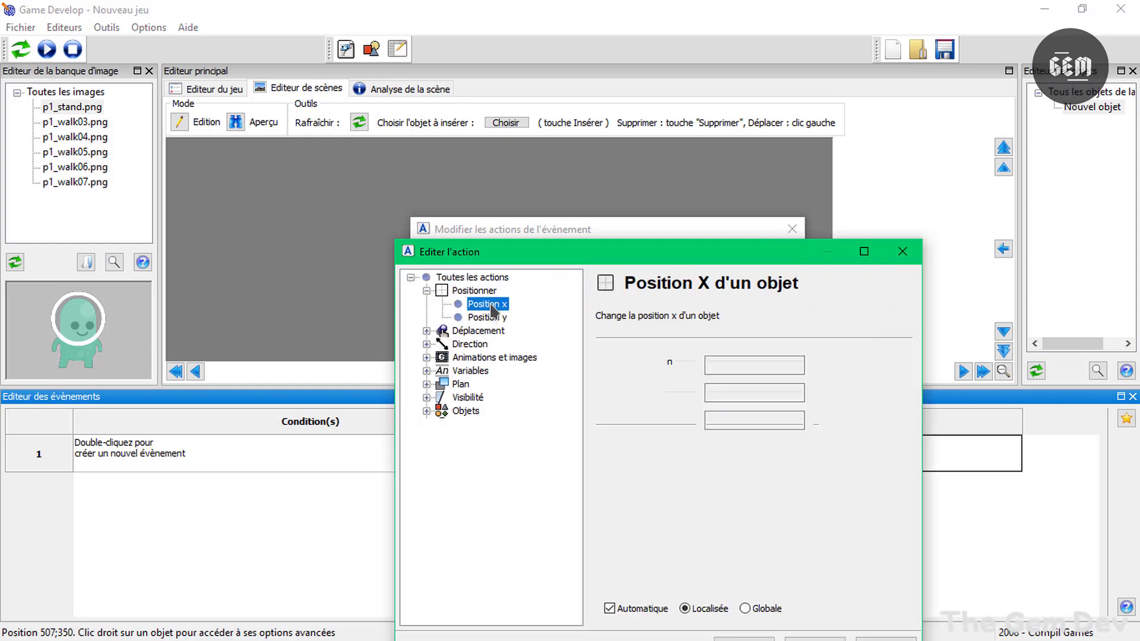
# Target Nouvel objet with value 1 and sign +, then confirm both dialogs.
pyautogui.click(878, 369)
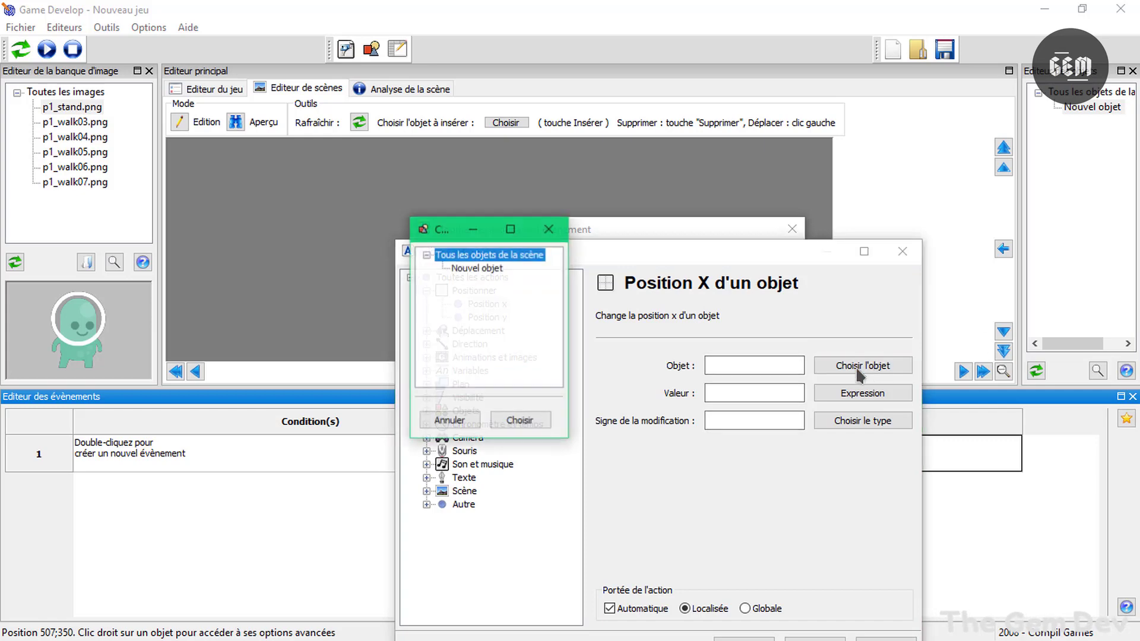
pyautogui.click(474, 268)
pyautogui.click(520, 420)
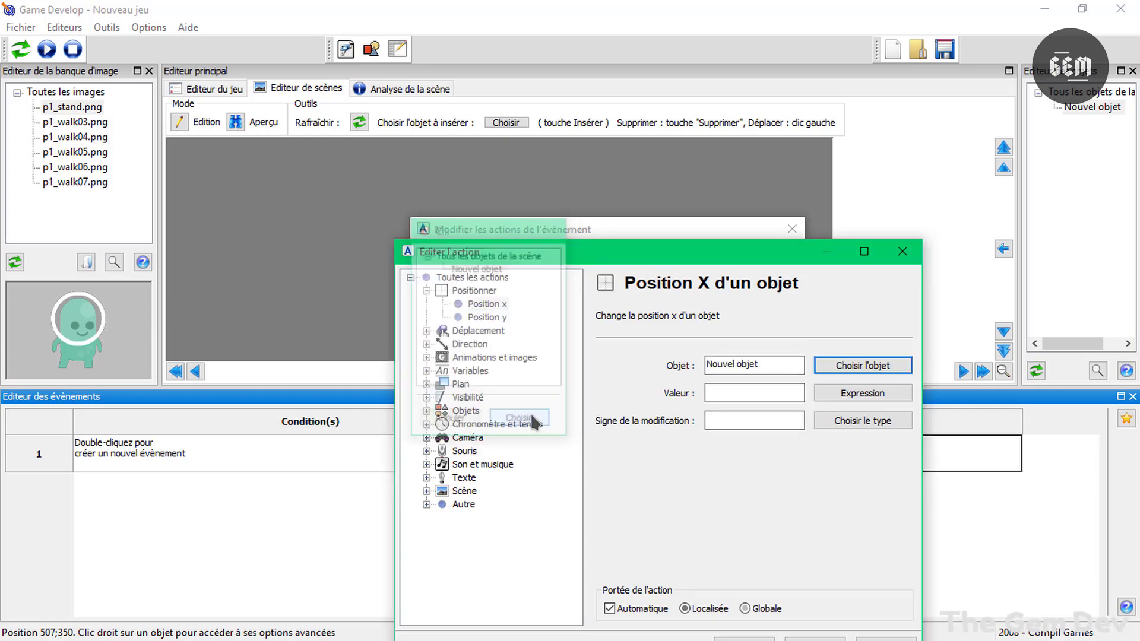
pyautogui.click(786, 393)
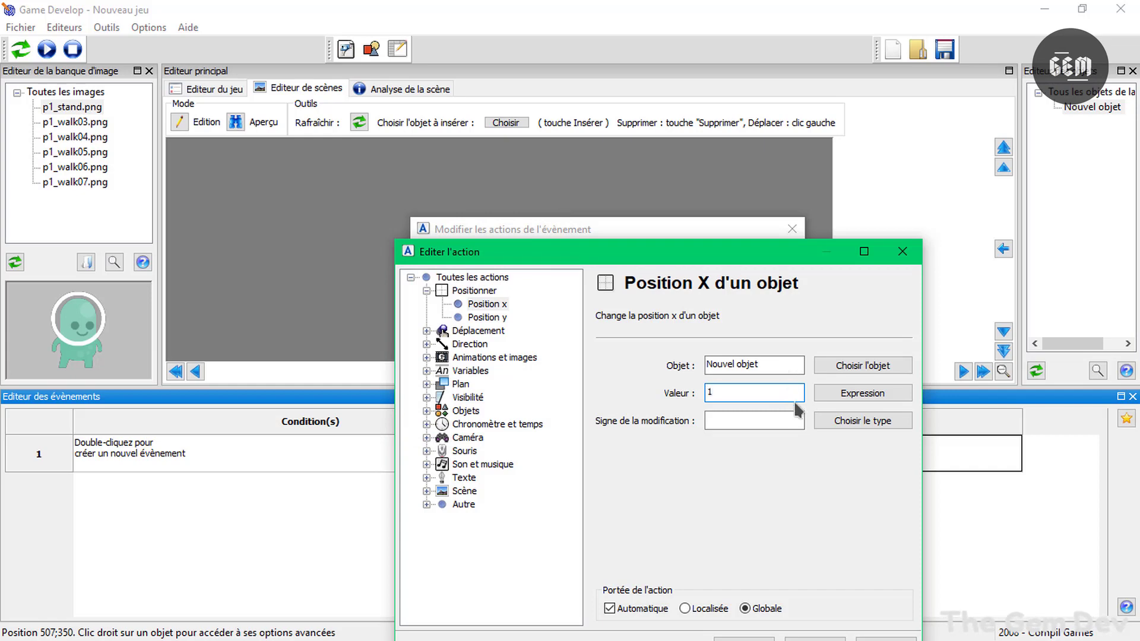
pyautogui.click(730, 423)
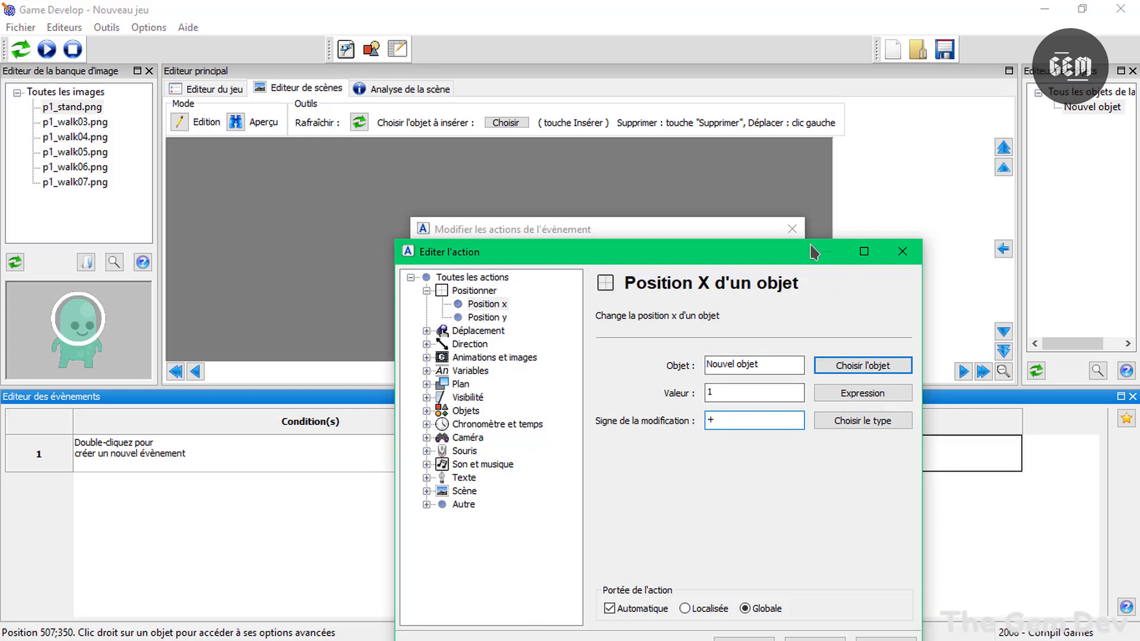
pyautogui.moveTo(696, 243); pyautogui.dragTo(660, 161)
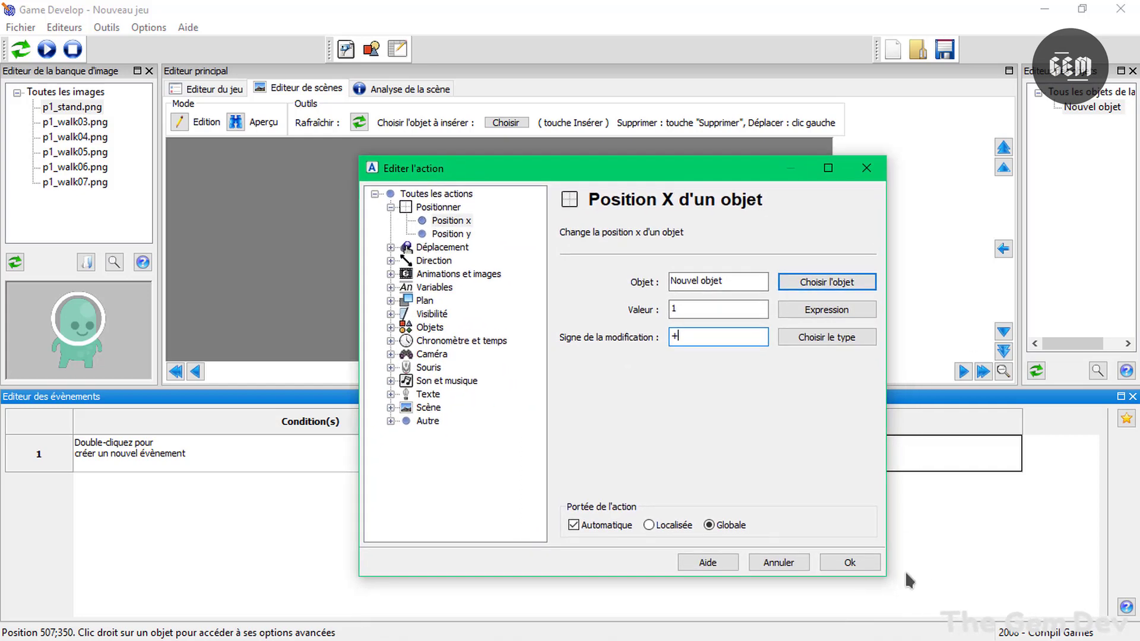
pyautogui.click(853, 566)
pyautogui.click(790, 465)
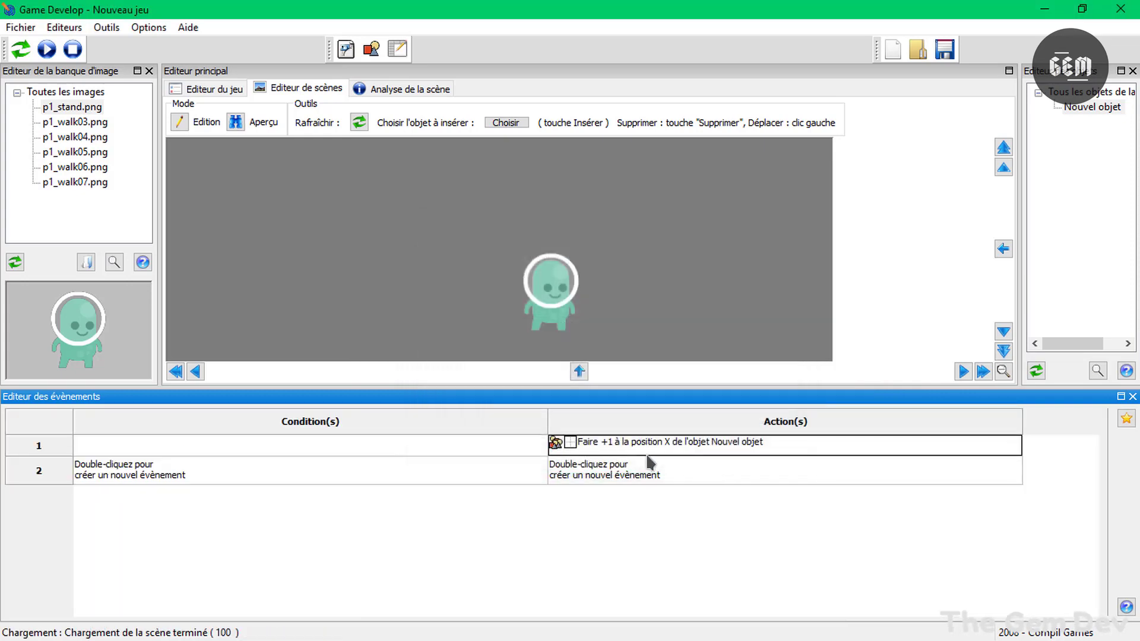
# Add an Animations et images > Changer l'animation action to event 2.
pyautogui.doubleClick(583, 469)
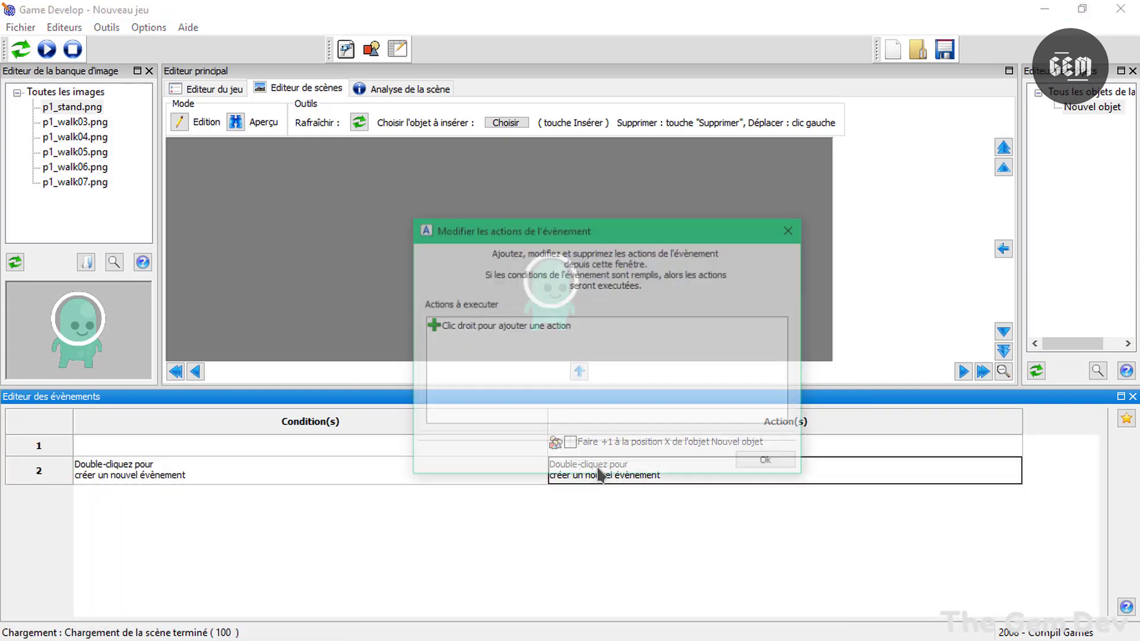
pyautogui.rightClick(481, 329)
pyautogui.click(498, 358)
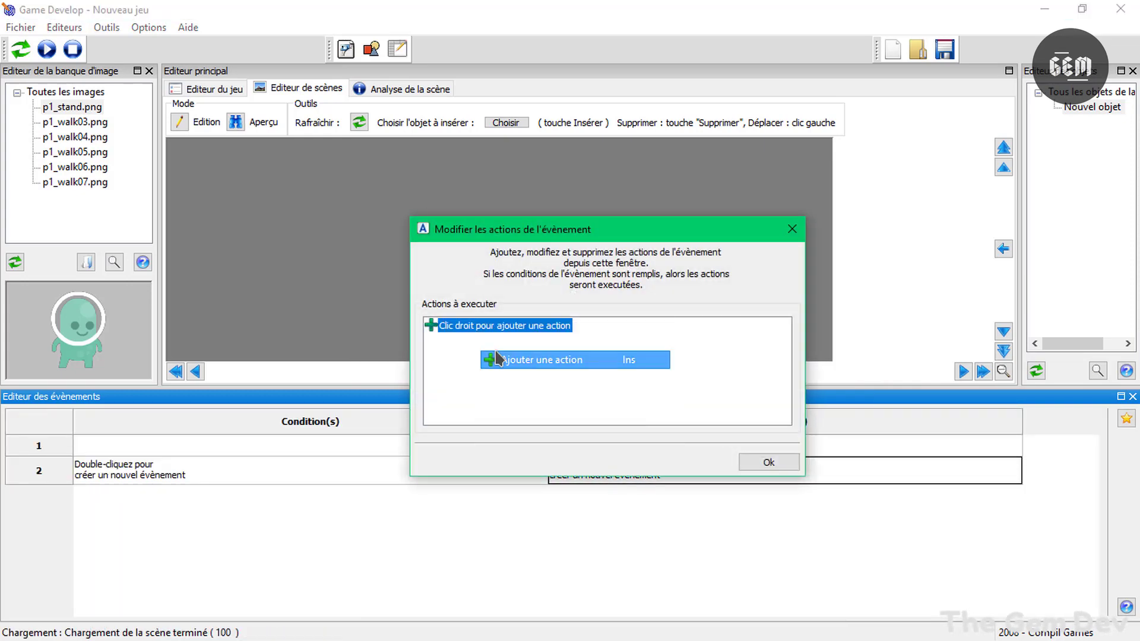
pyautogui.doubleClick(430, 275)
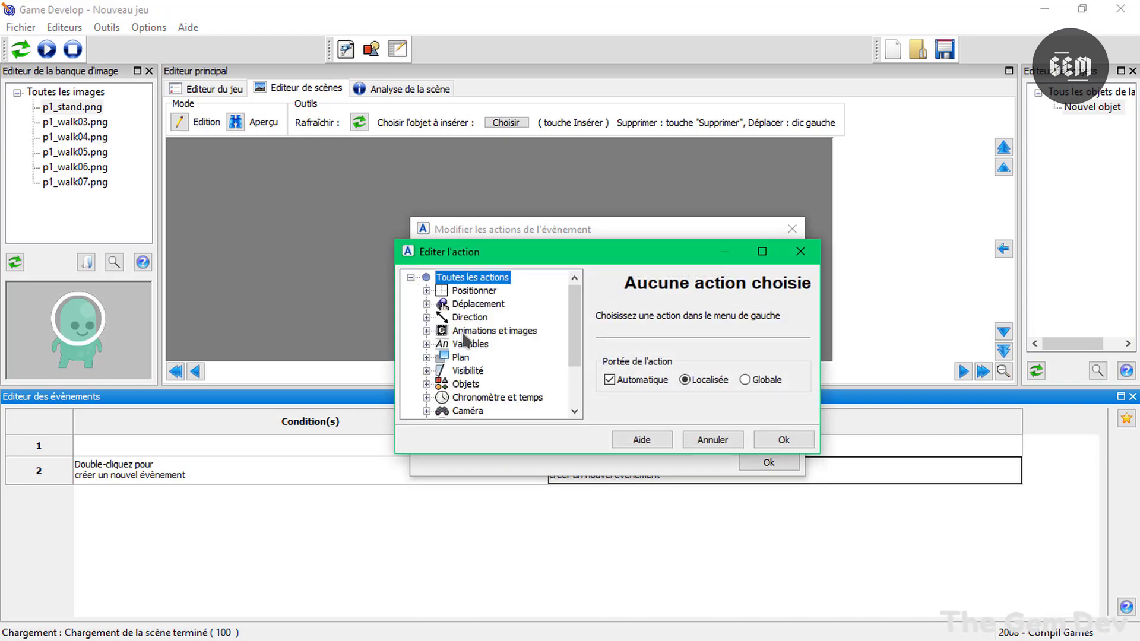
pyautogui.doubleClick(440, 332)
pyautogui.click(479, 345)
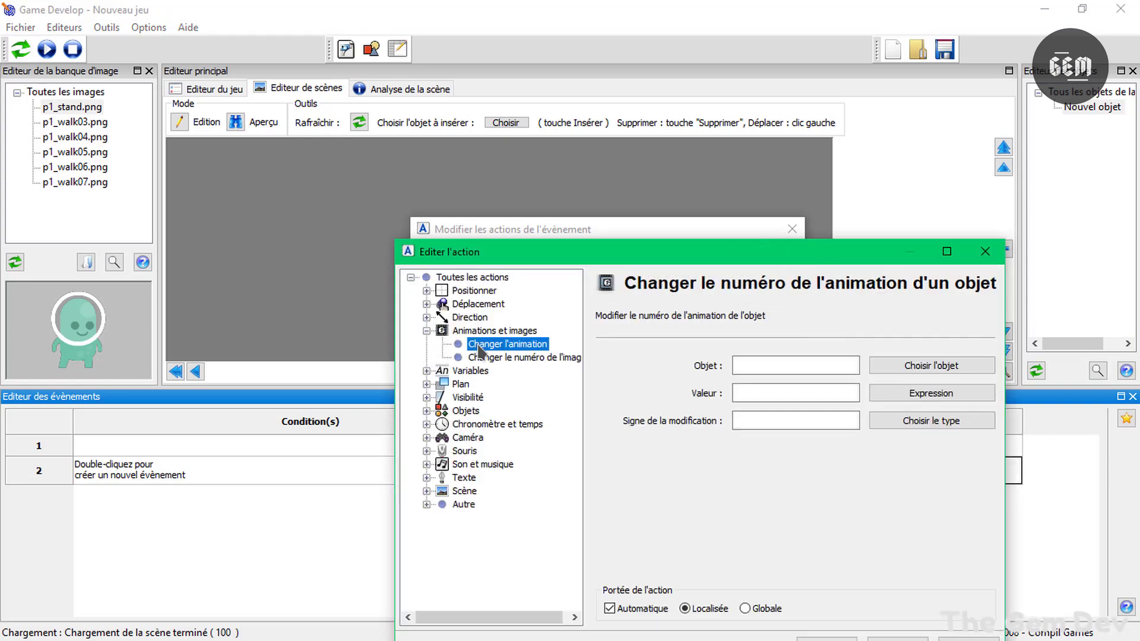
# Target Nouvel objet with animation number 1, then confirm both dialogs.
pyautogui.click(831, 365)
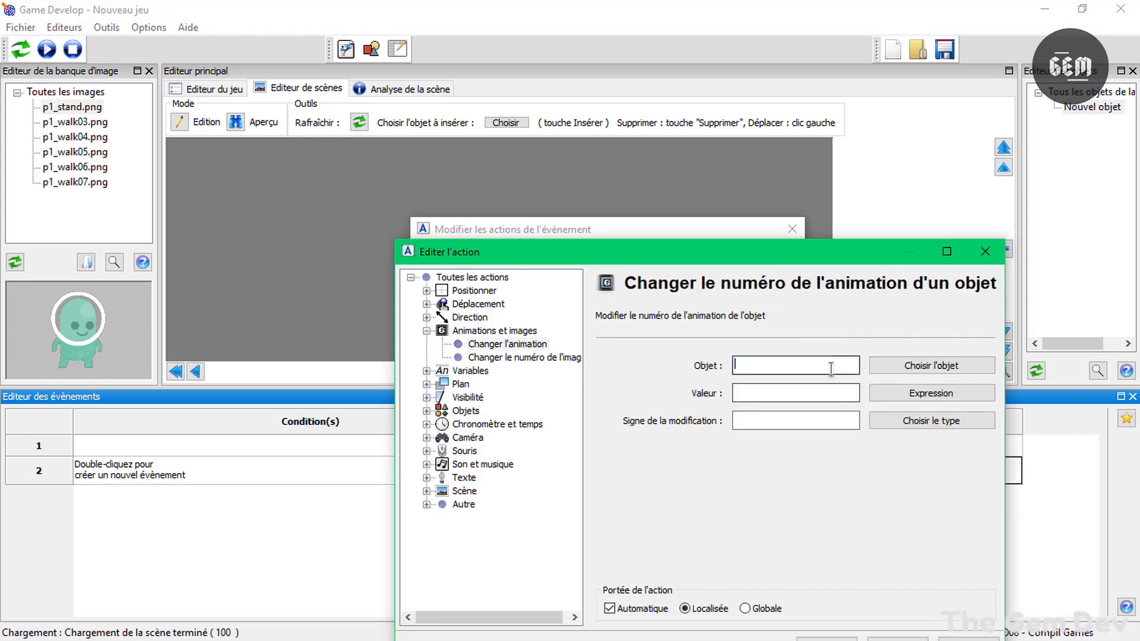
pyautogui.click(908, 365)
pyautogui.click(481, 268)
pyautogui.click(520, 420)
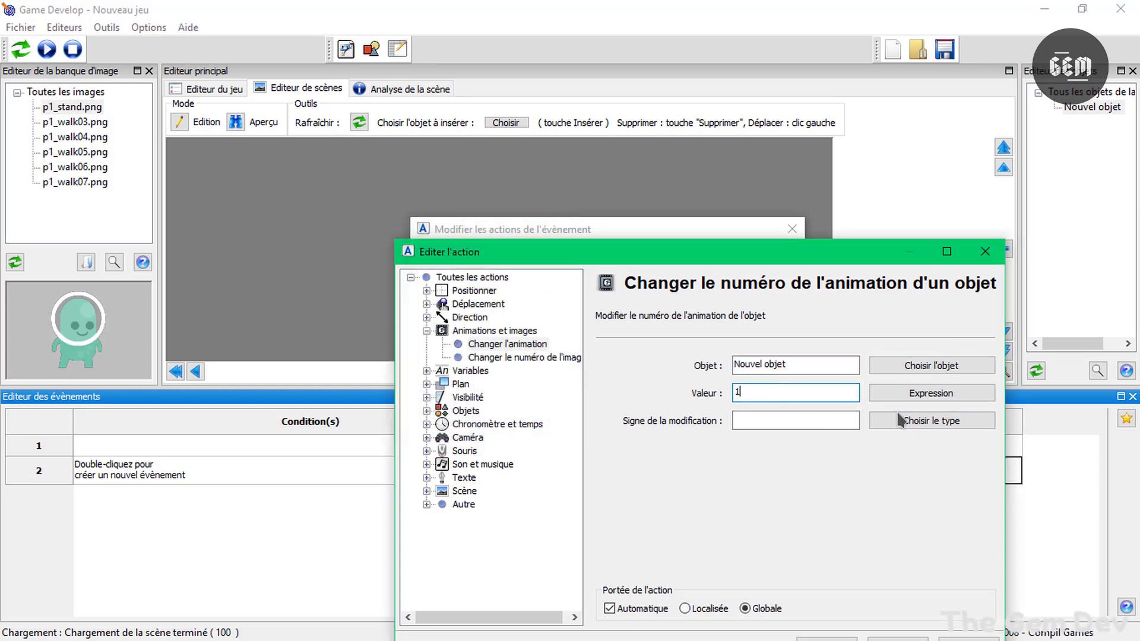
pyautogui.click(796, 420)
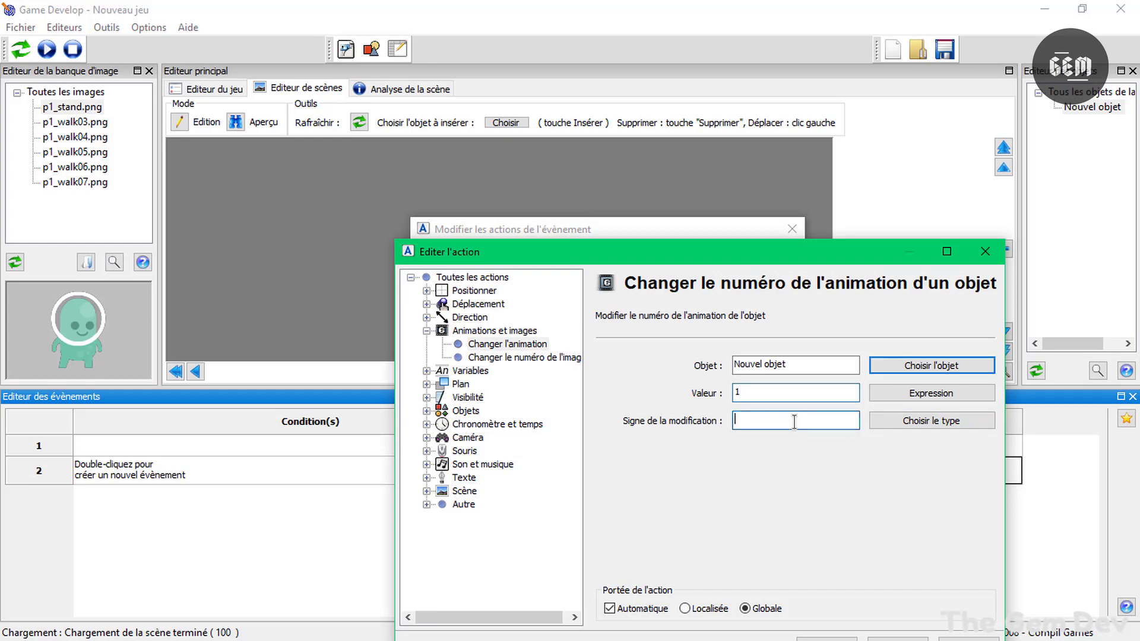
pyautogui.write('+')
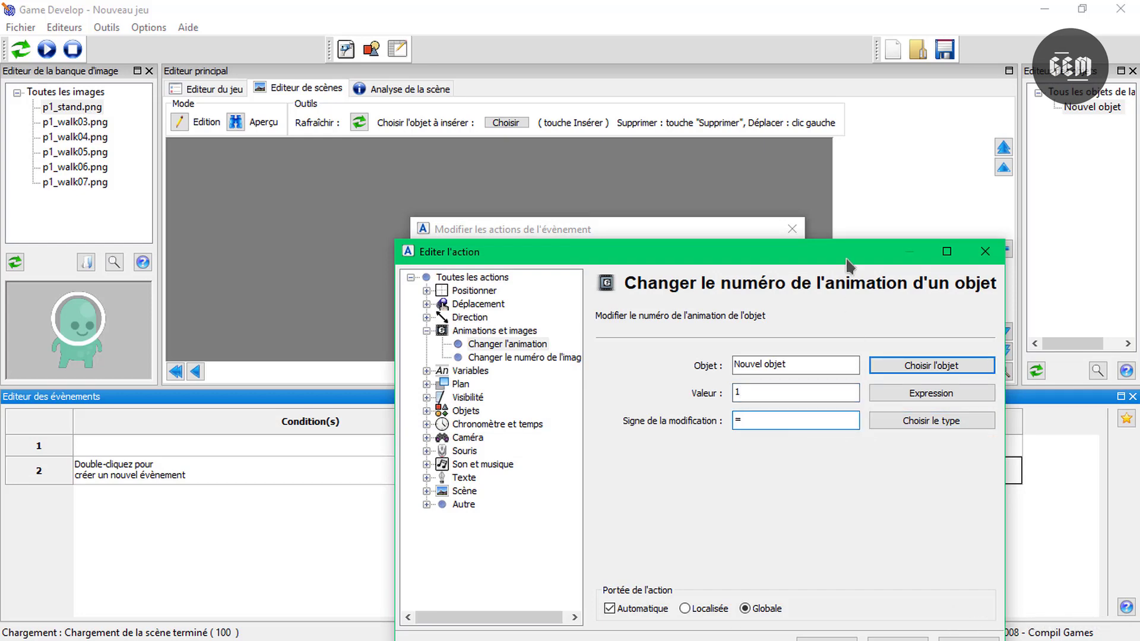
pyautogui.moveTo(849, 262); pyautogui.dragTo(818, 179)
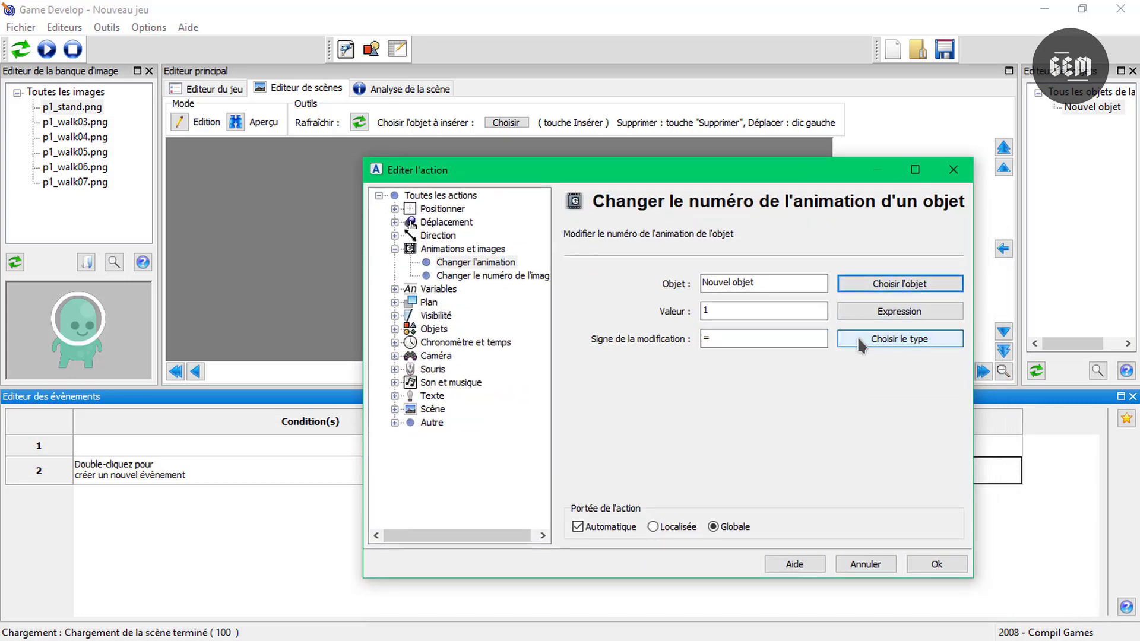
pyautogui.click(936, 565)
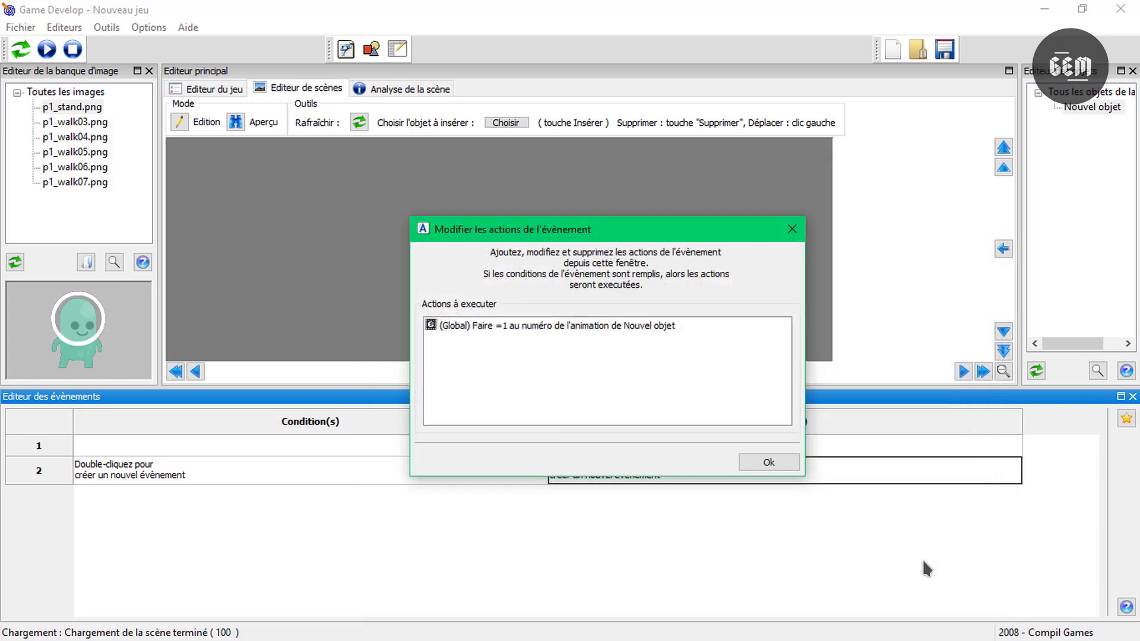
pyautogui.click(779, 469)
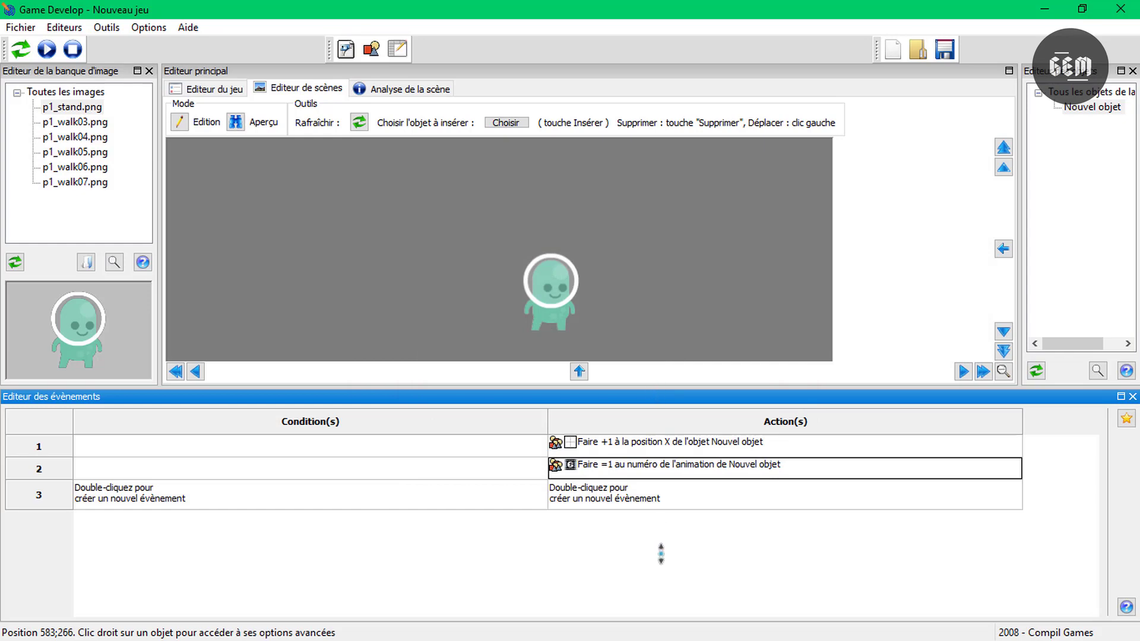
# Drag the splitter above the events panel downward to give the scene editor more space.
pyautogui.moveTo(661, 554); pyautogui.dragTo(661, 555)
pyautogui.click(550, 284)
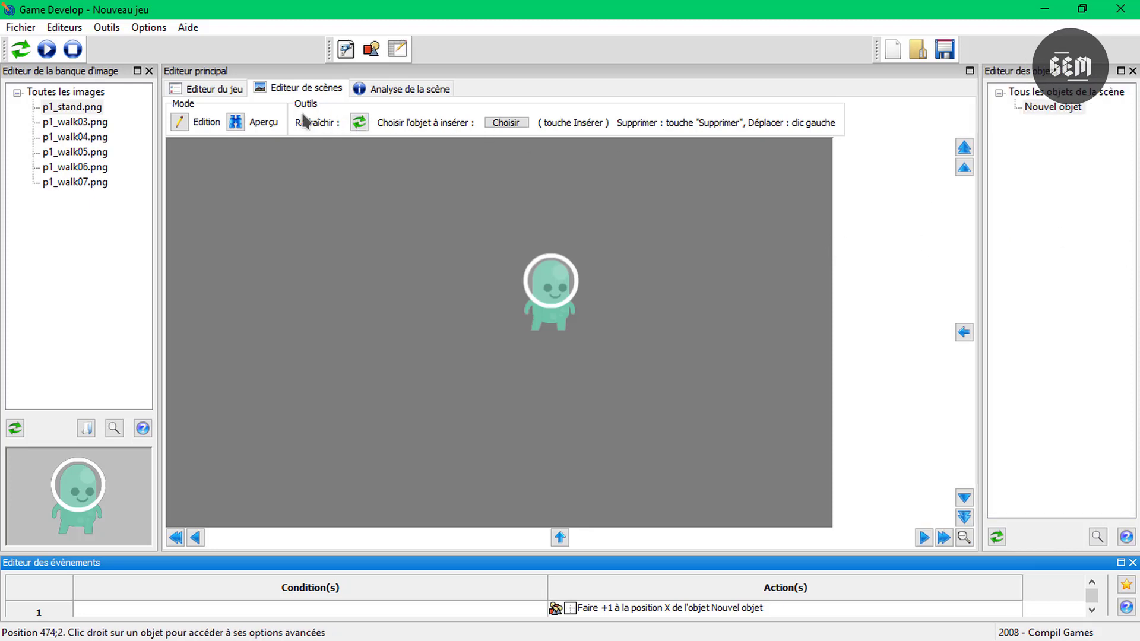
# Switch to Aperçu mode and play the scene to watch Nouvel objet move right.
pyautogui.click(235, 122)
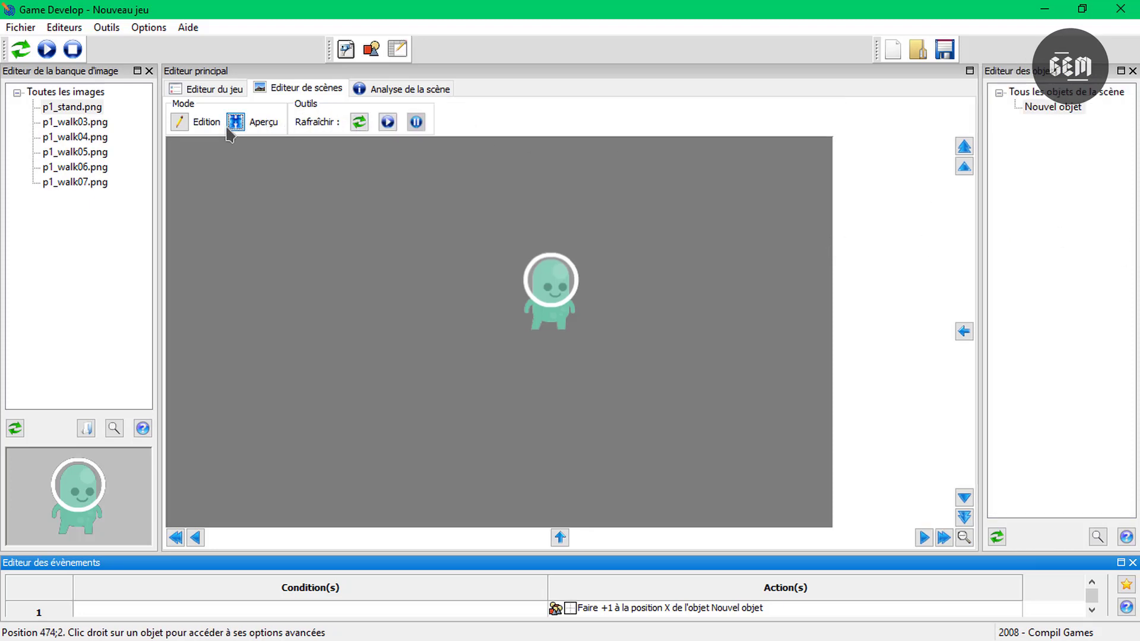
pyautogui.click(389, 122)
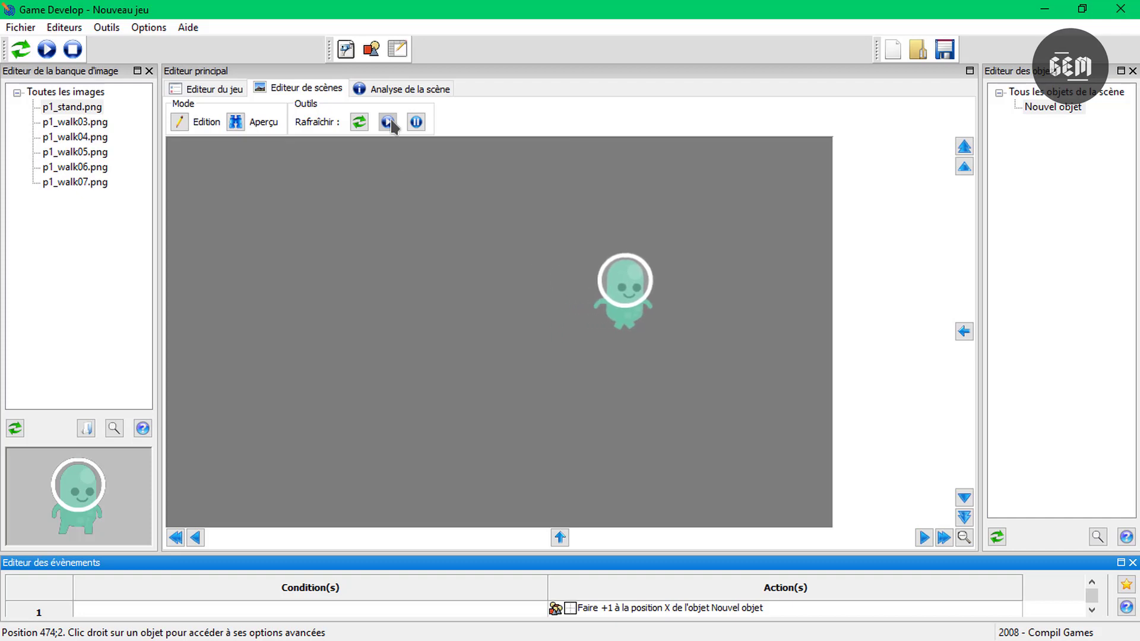